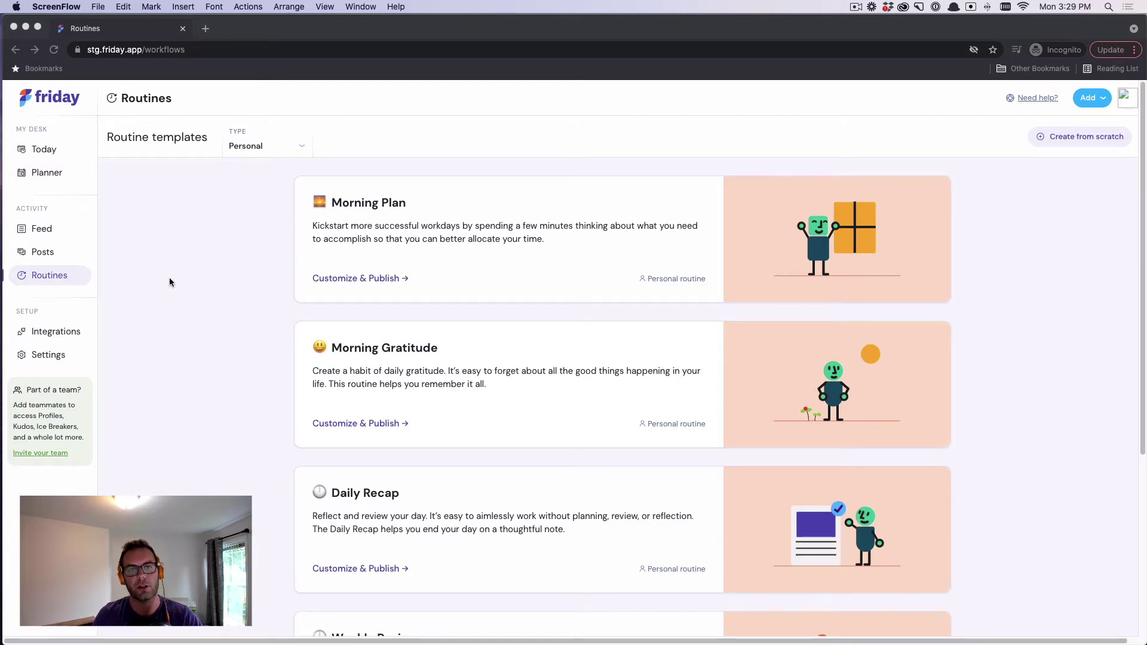
# Filter the routine templates to show both team and personal types.
pyautogui.click(188, 316)
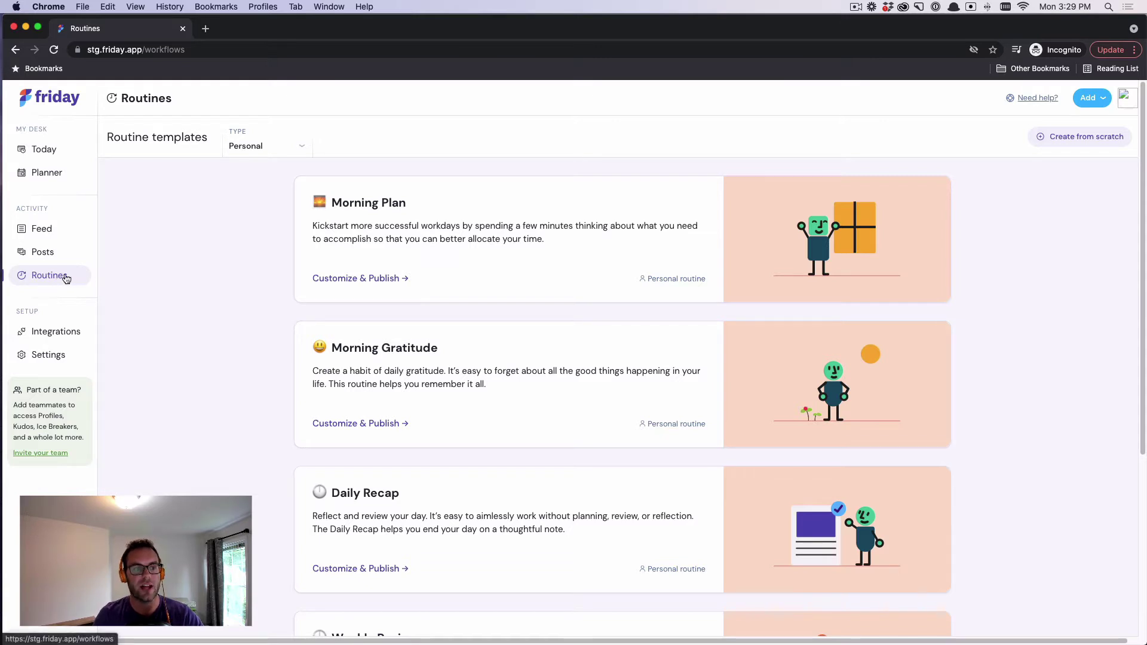
pyautogui.click(267, 149)
pyautogui.click(258, 172)
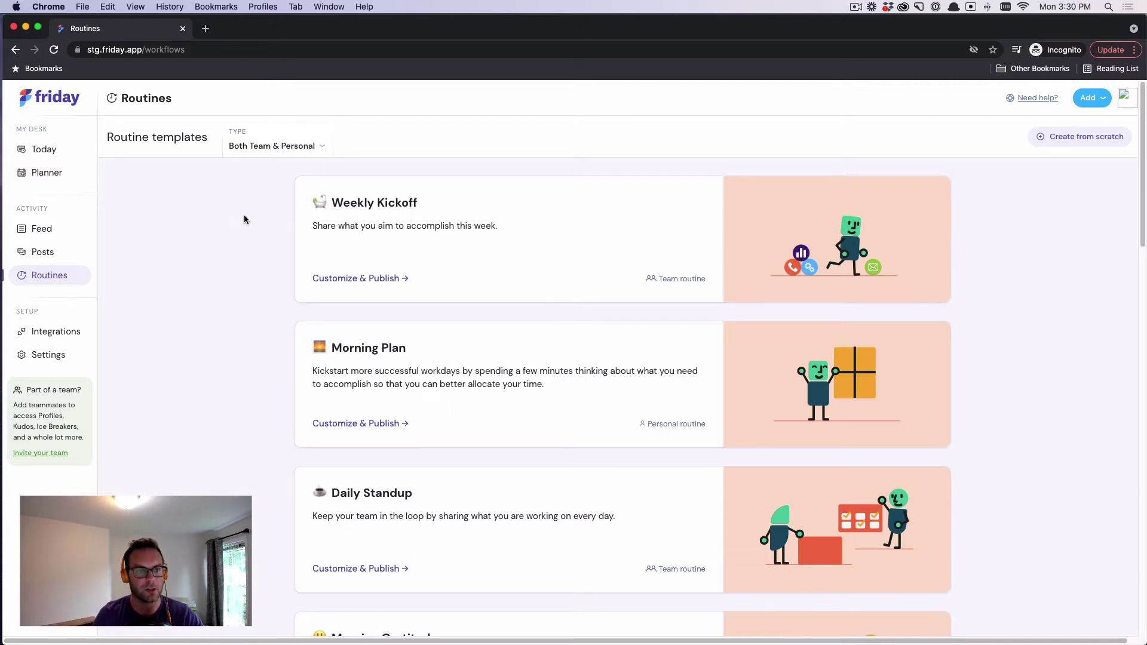
pyautogui.click(272, 147)
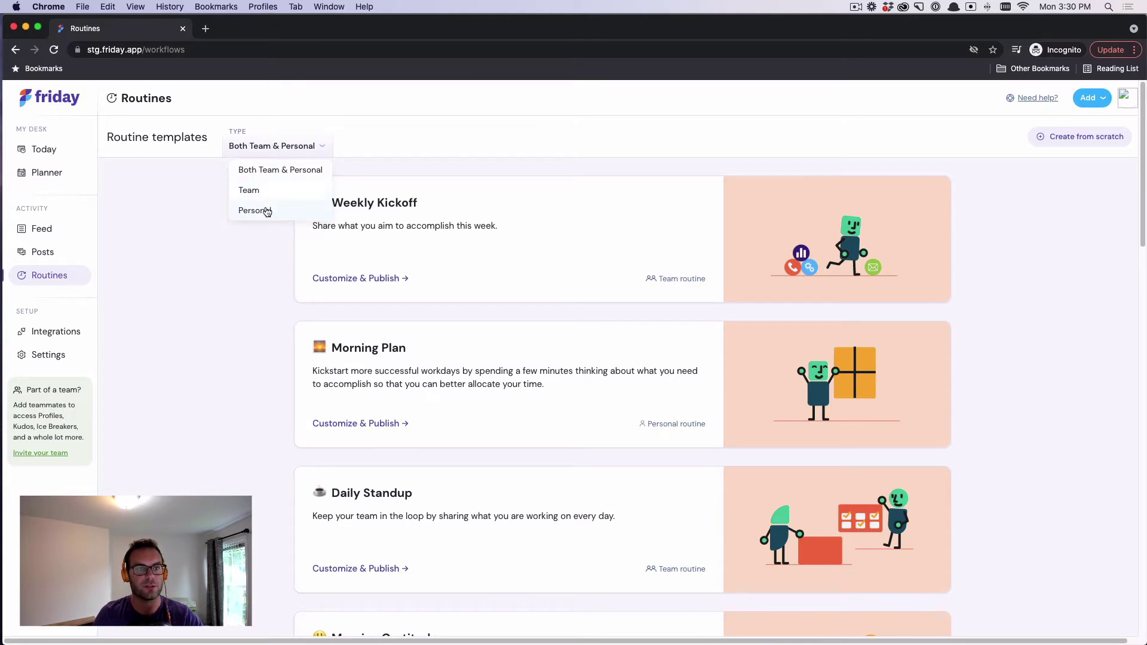
pyautogui.click(250, 281)
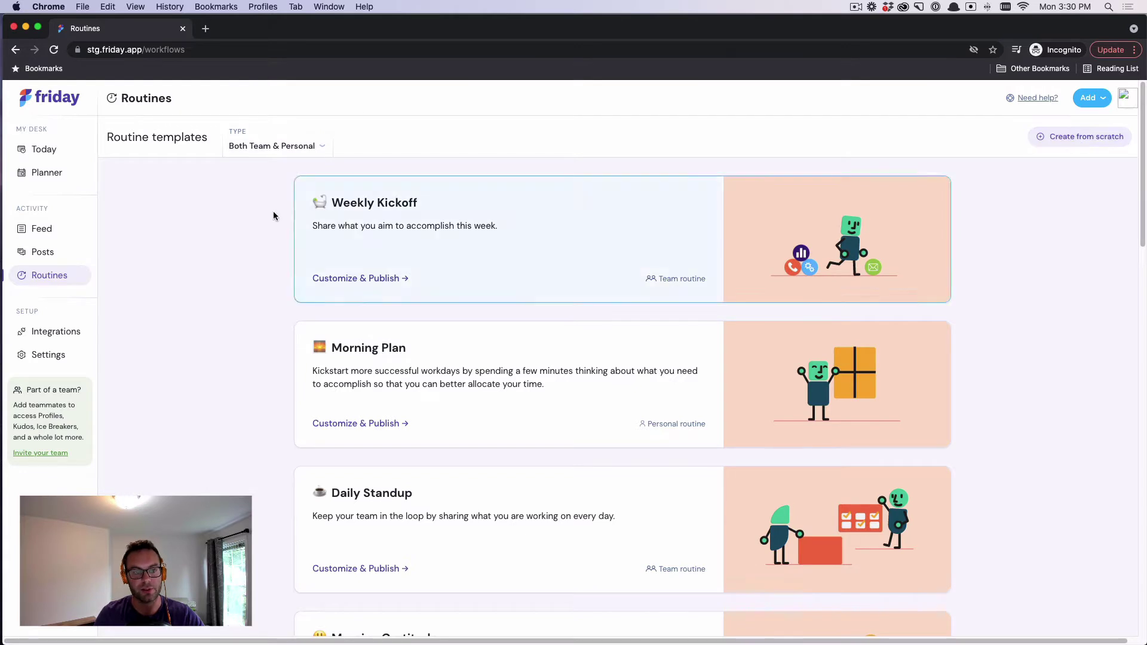
# Narrow the list to personal templates and start customizing the Weekly Review template.
pyautogui.click(289, 146)
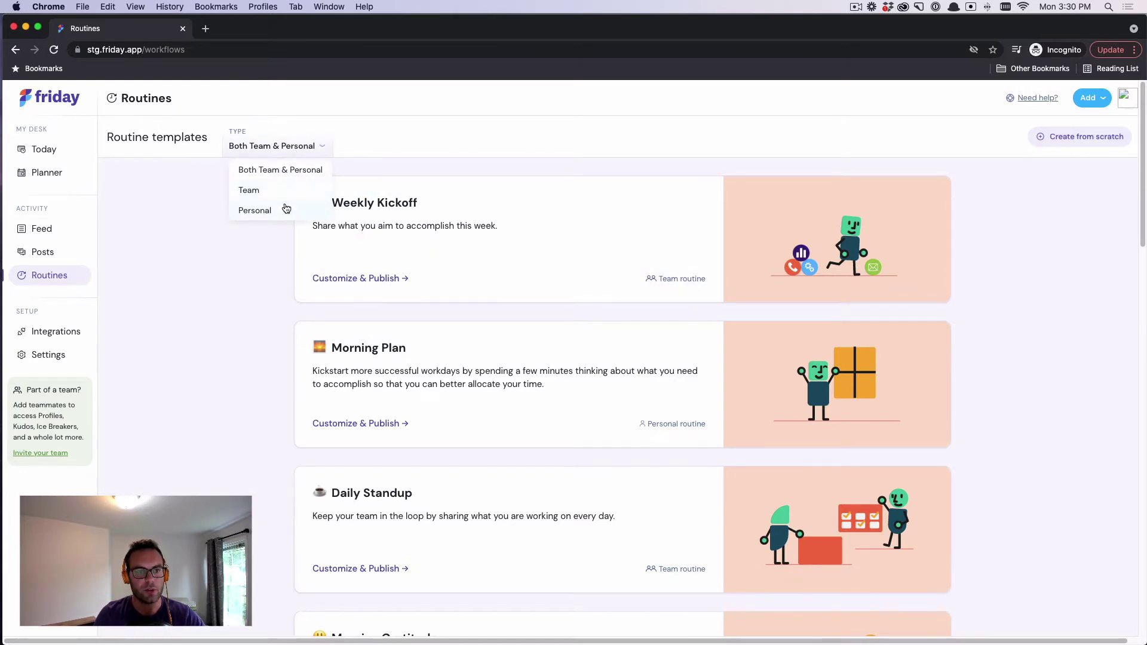
pyautogui.click(286, 209)
pyautogui.scroll(-1, 233, 296)
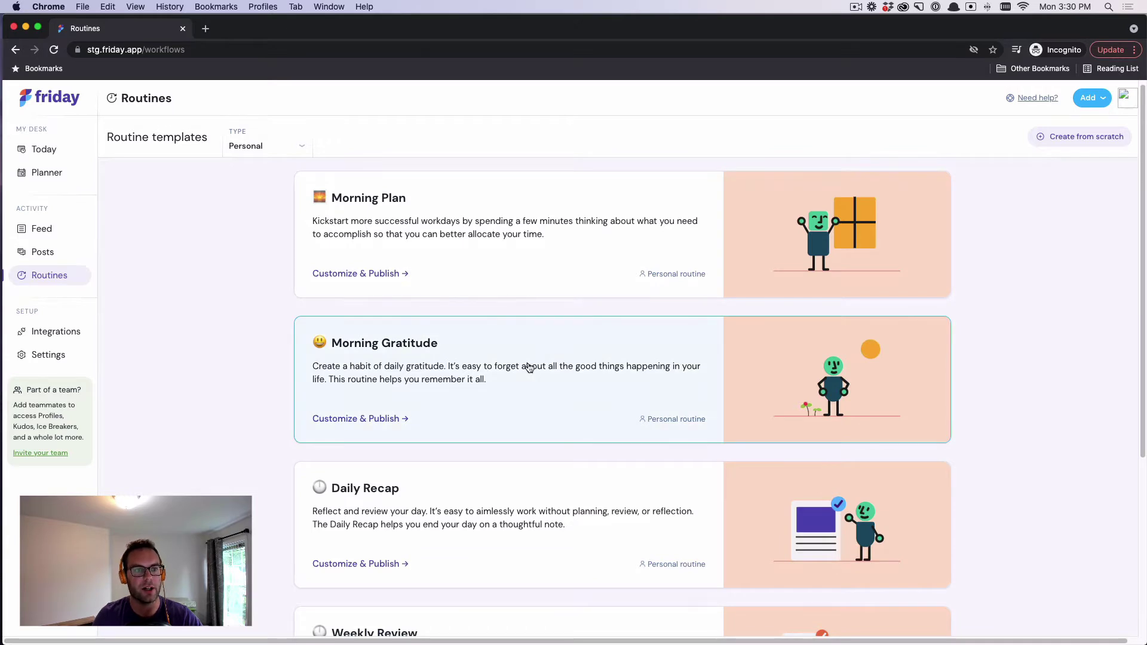
pyautogui.scroll(-3, 522, 335)
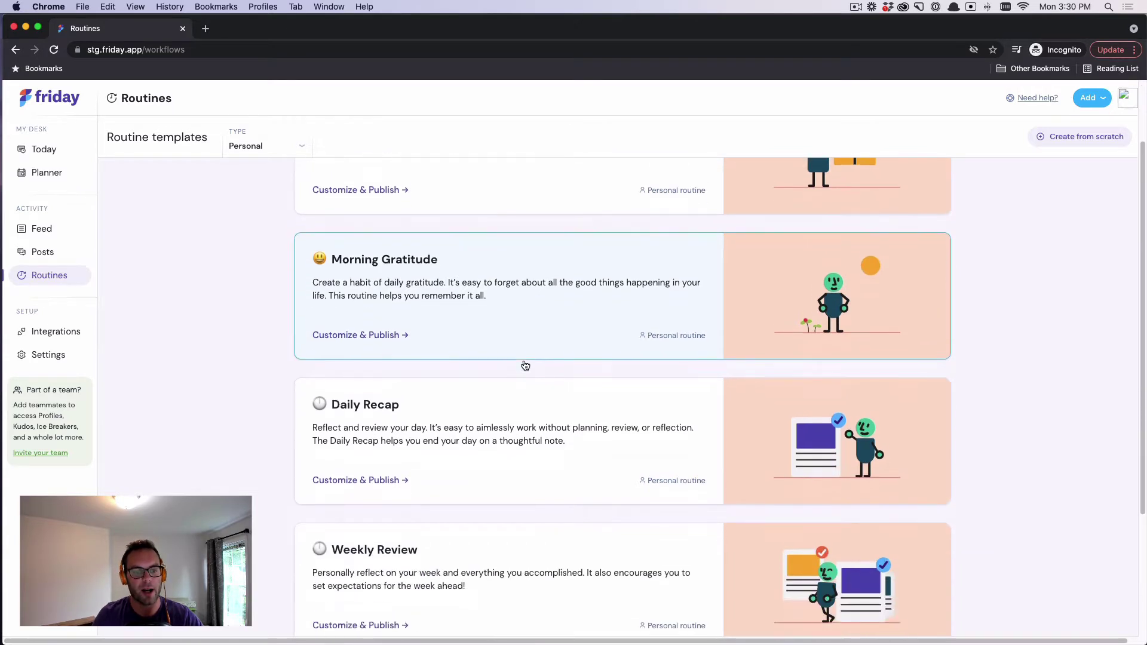
pyautogui.click(513, 542)
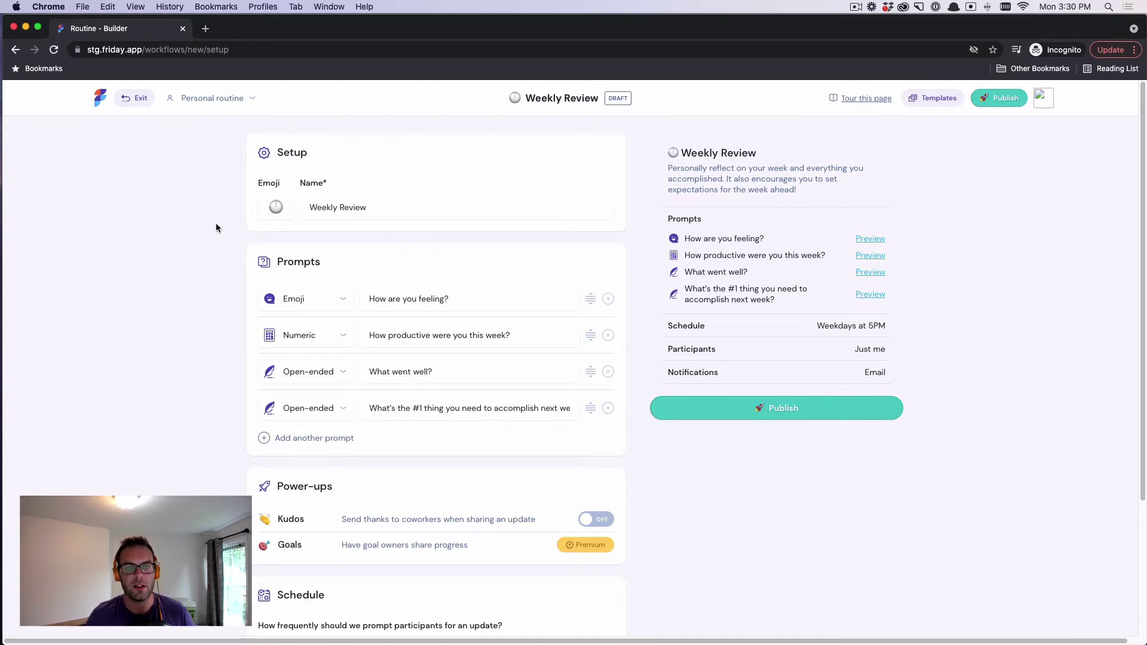
pyautogui.scroll(-1, 217, 297)
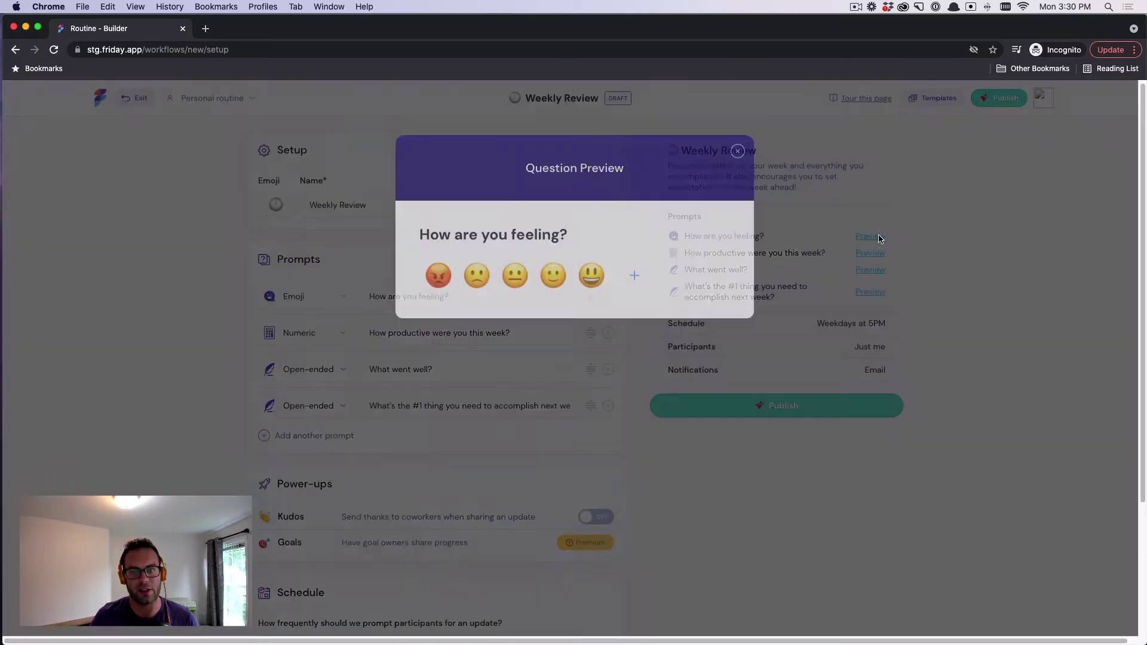
pyautogui.click(881, 239)
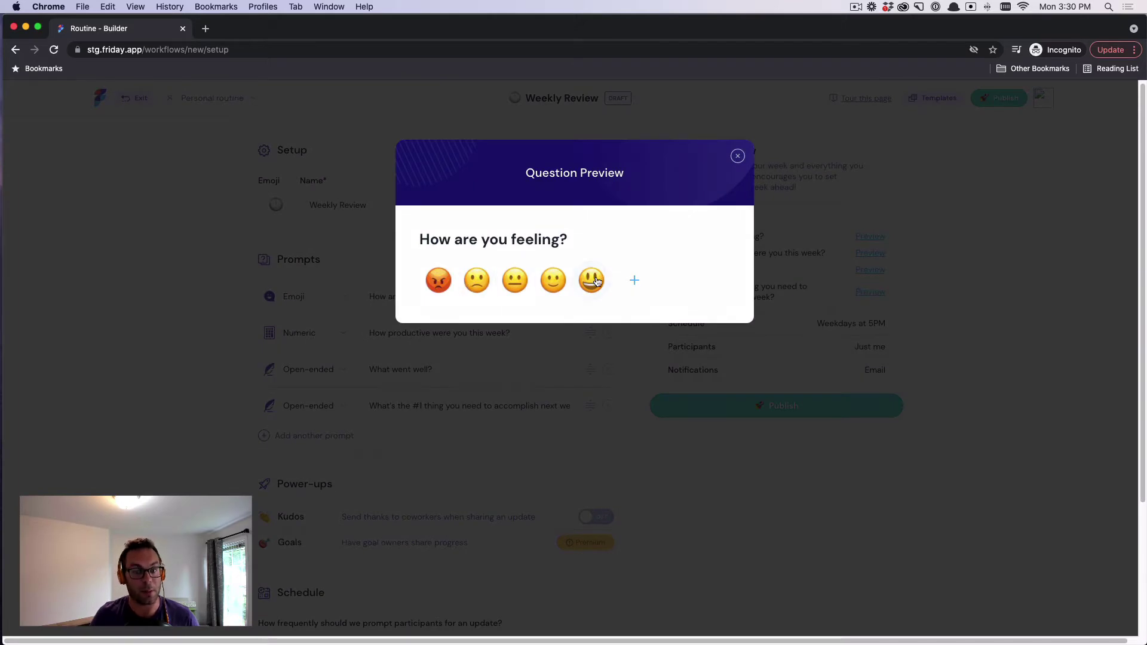
pyautogui.click(737, 157)
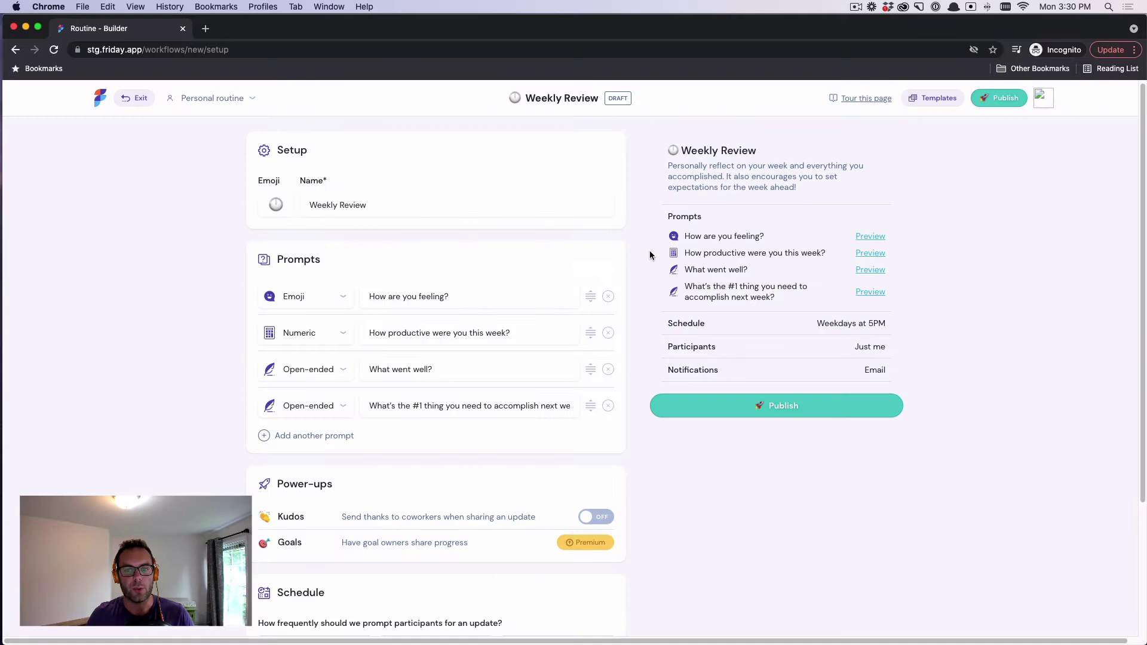
pyautogui.click(866, 253)
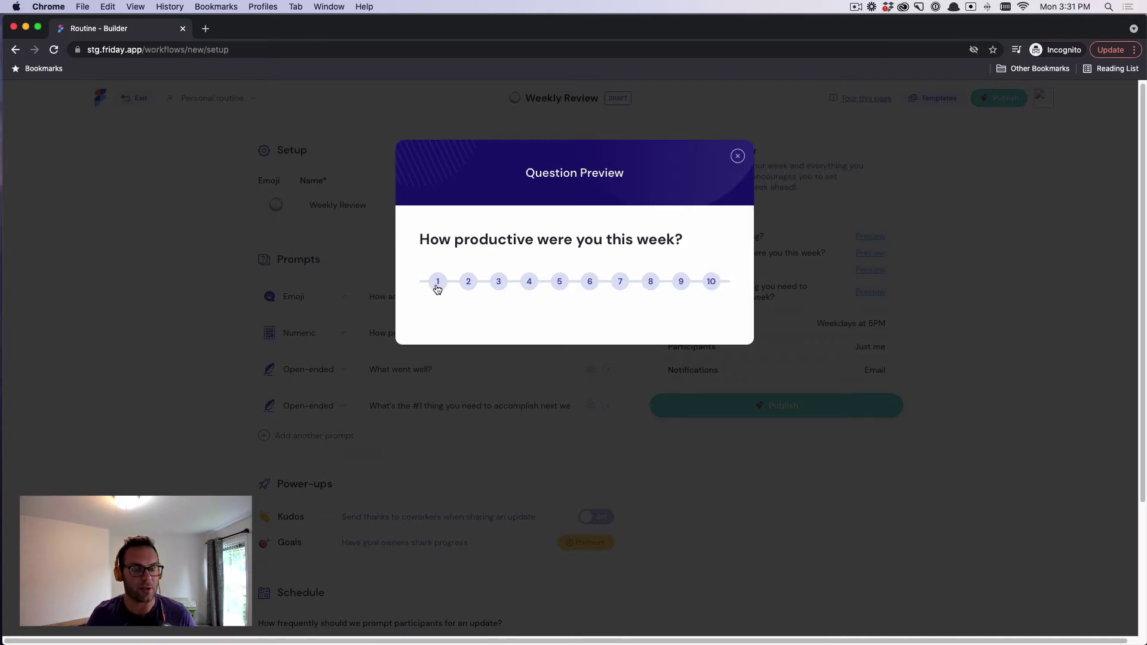
pyautogui.click(737, 156)
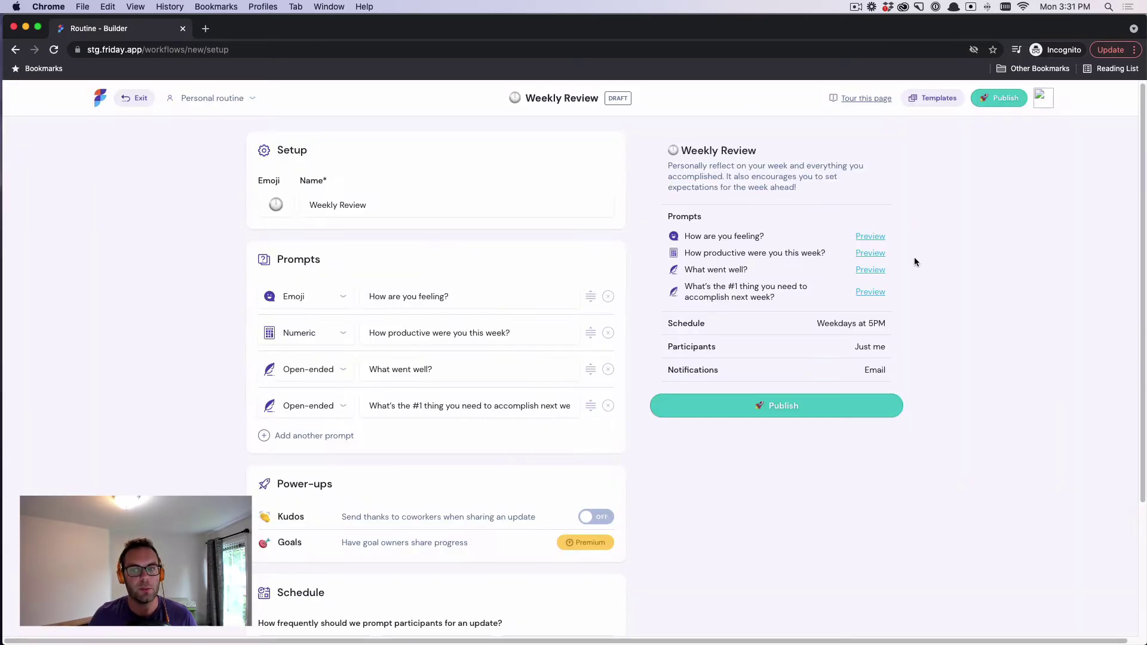
pyautogui.click(878, 276)
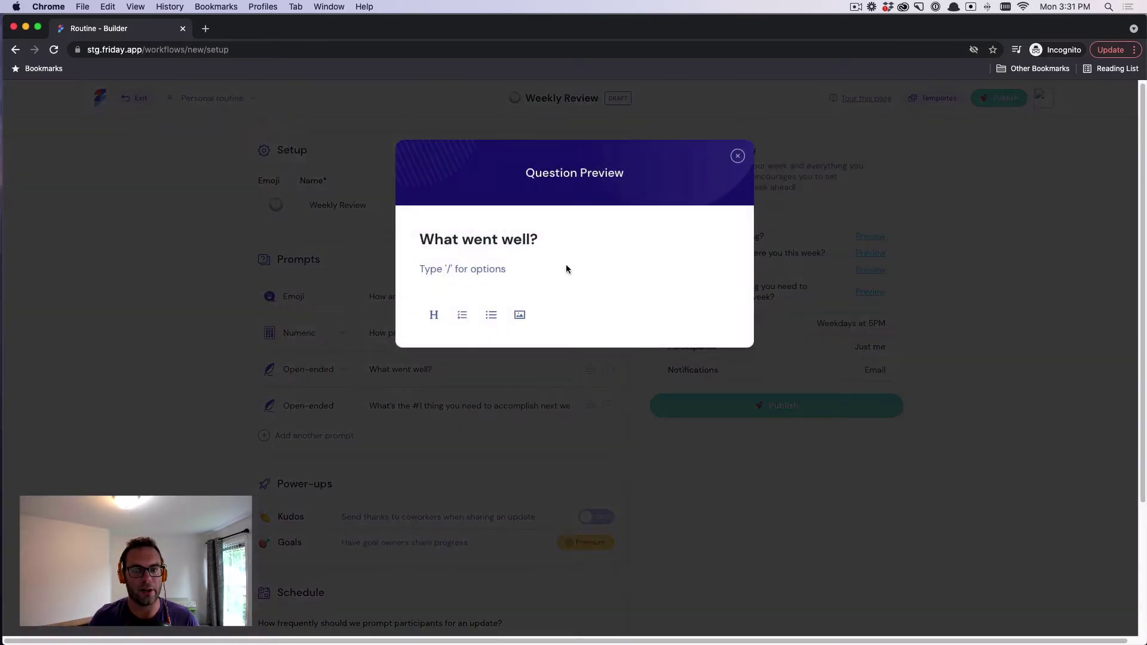
pyautogui.click(738, 157)
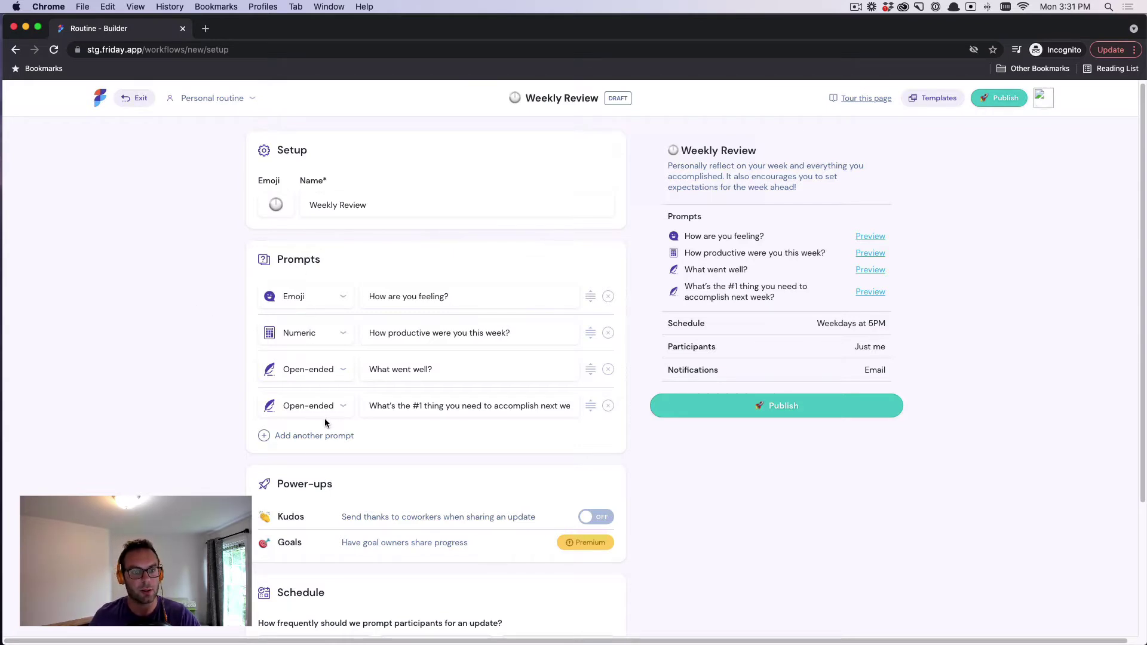
pyautogui.click(327, 435)
pyautogui.click(332, 442)
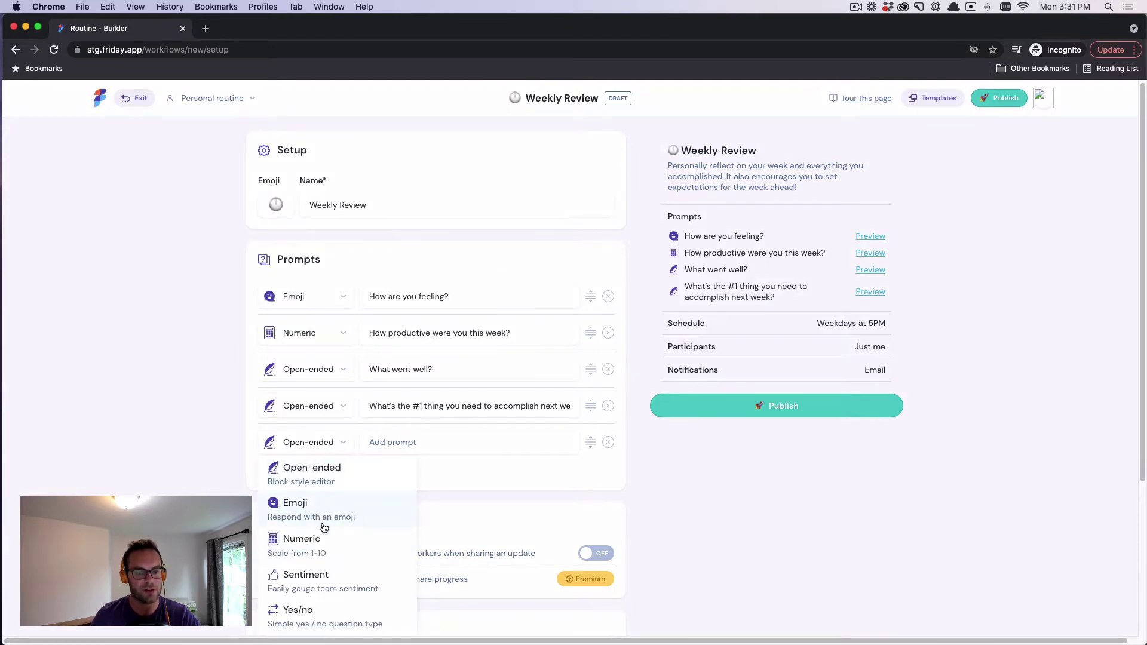
pyautogui.scroll(-2, 326, 603)
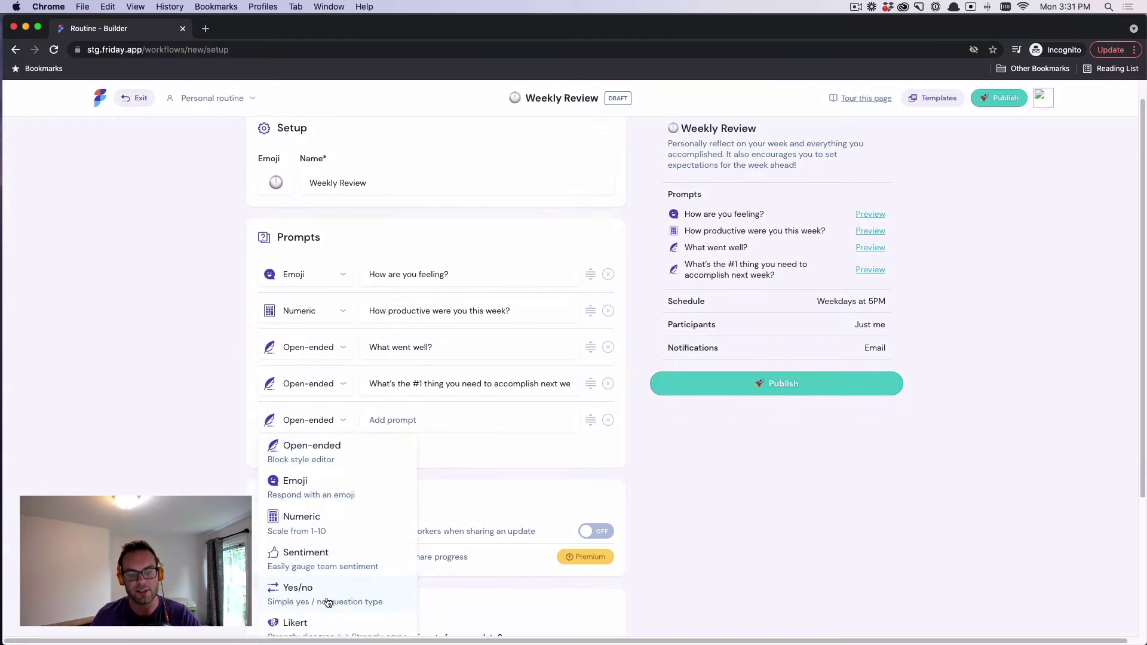
pyautogui.click(162, 446)
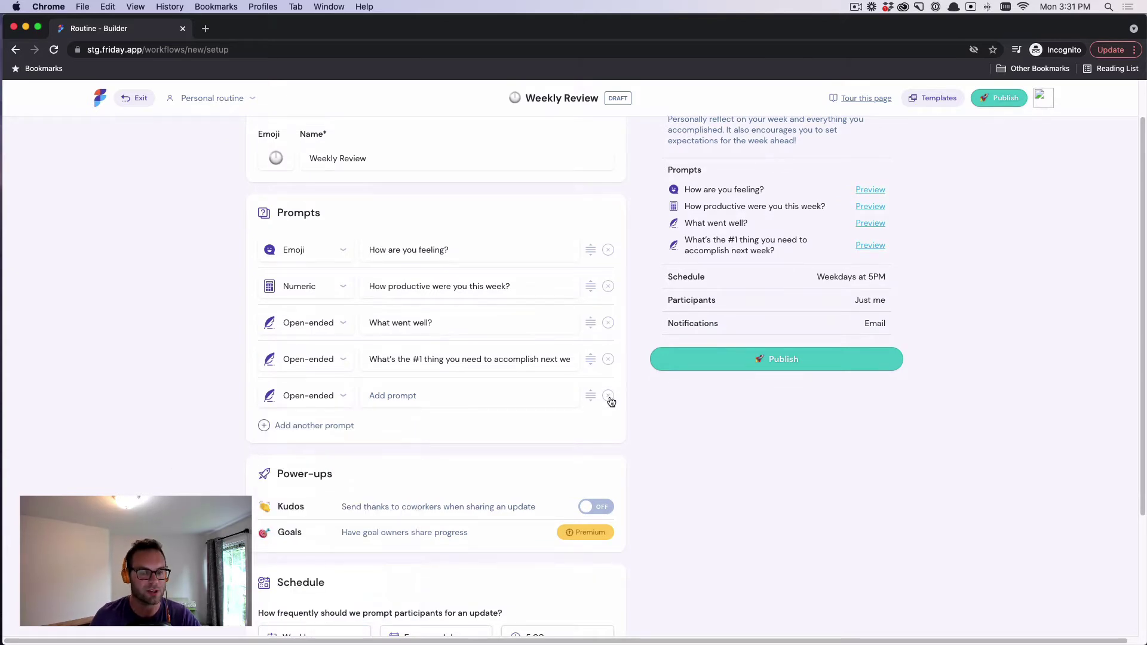
pyautogui.click(608, 396)
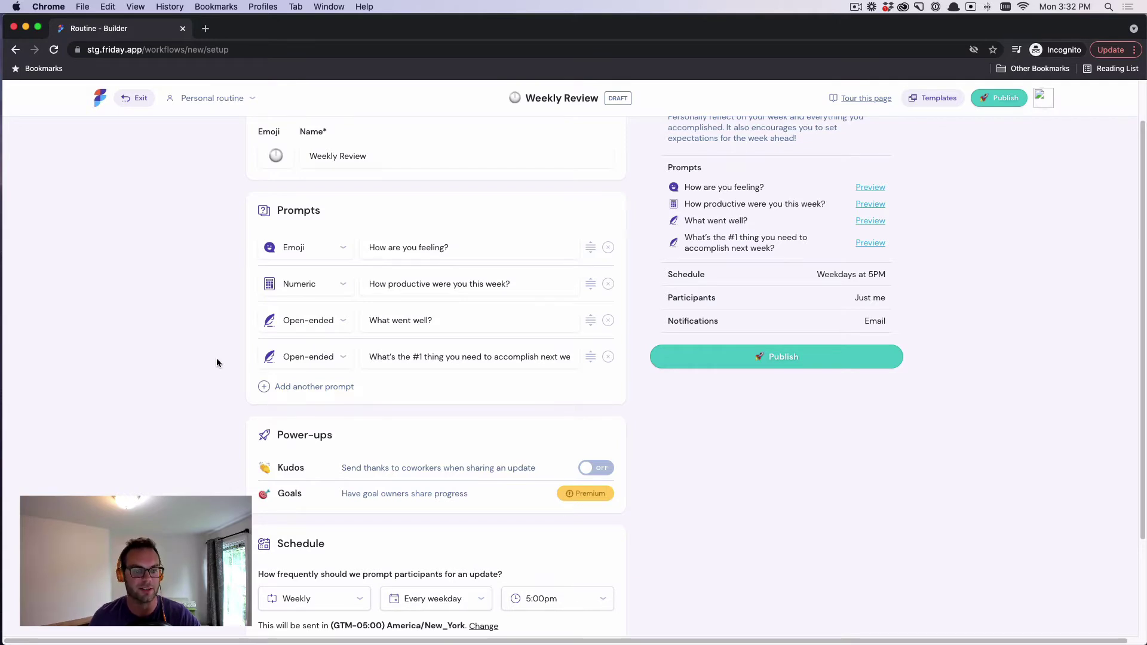
pyautogui.scroll(-2, 216, 357)
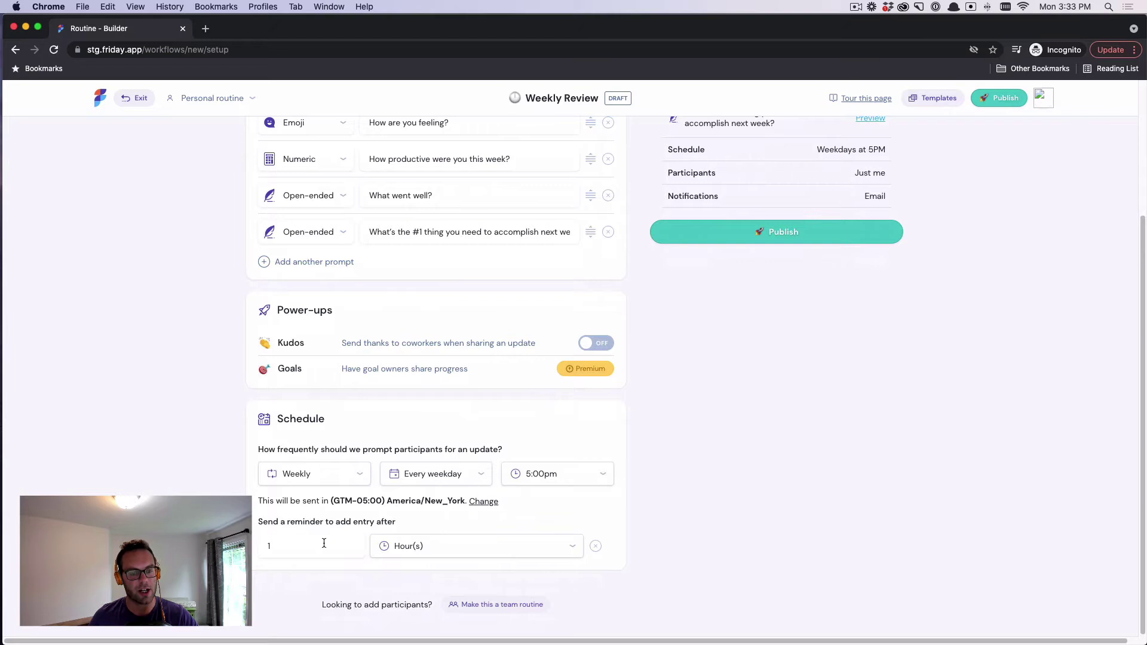
# Convert the Weekly Review draft to a team routine, keeping the 1-hour reminder delay.
pyautogui.click(494, 605)
pyautogui.scroll(-5, 228, 398)
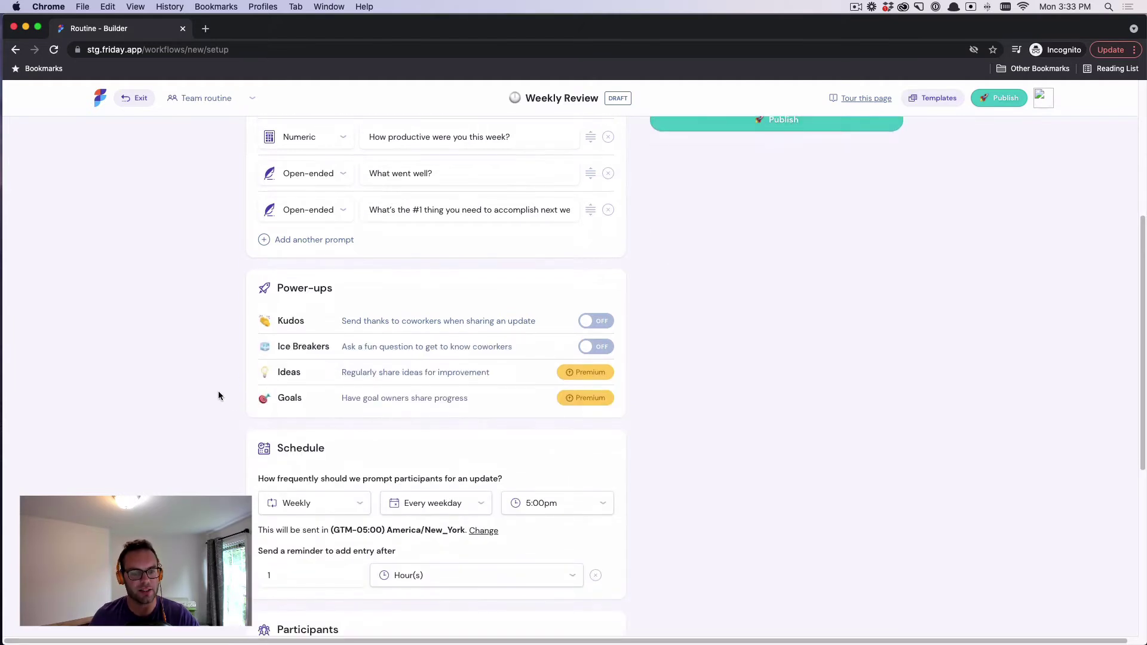
pyautogui.scroll(-1, 218, 386)
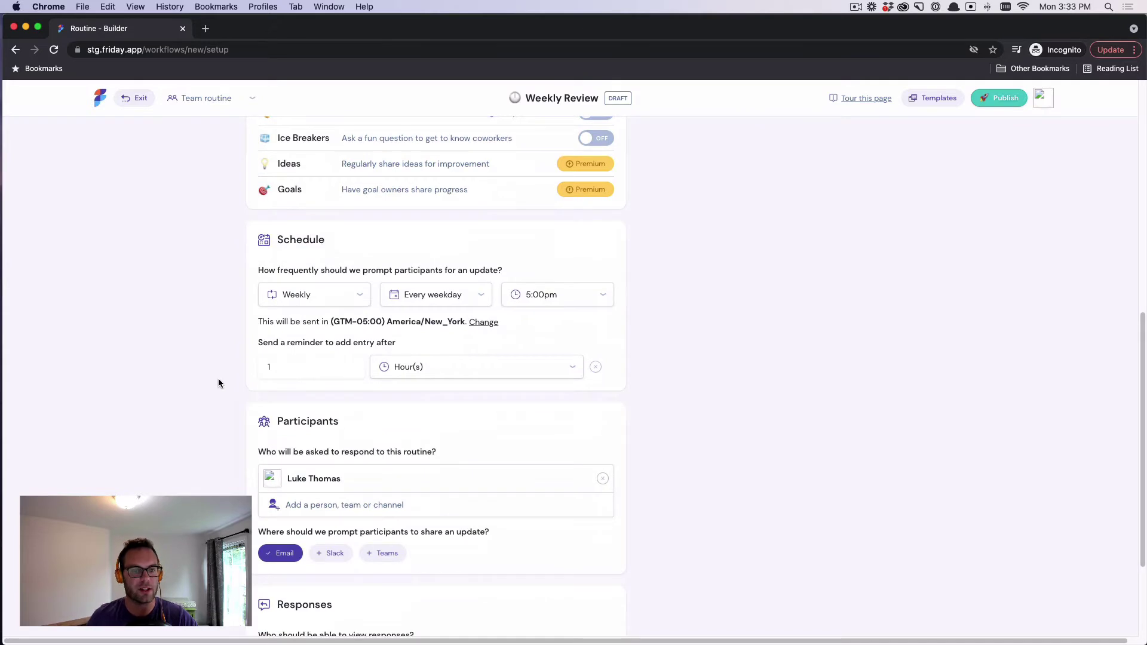
pyautogui.click(272, 368)
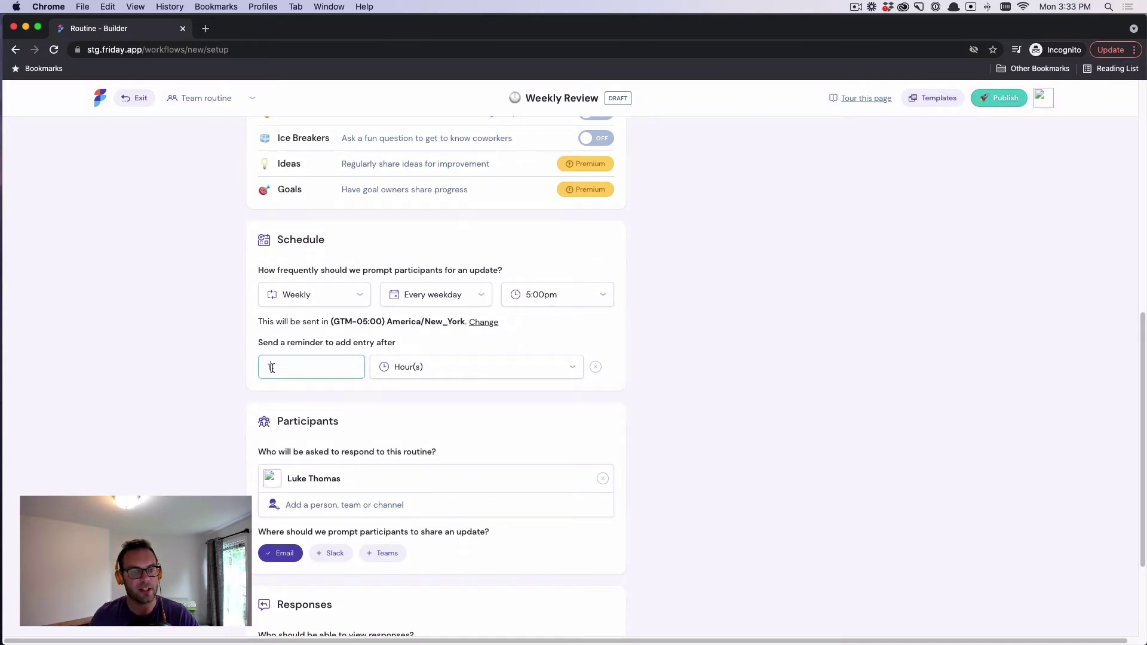
pyautogui.click(194, 365)
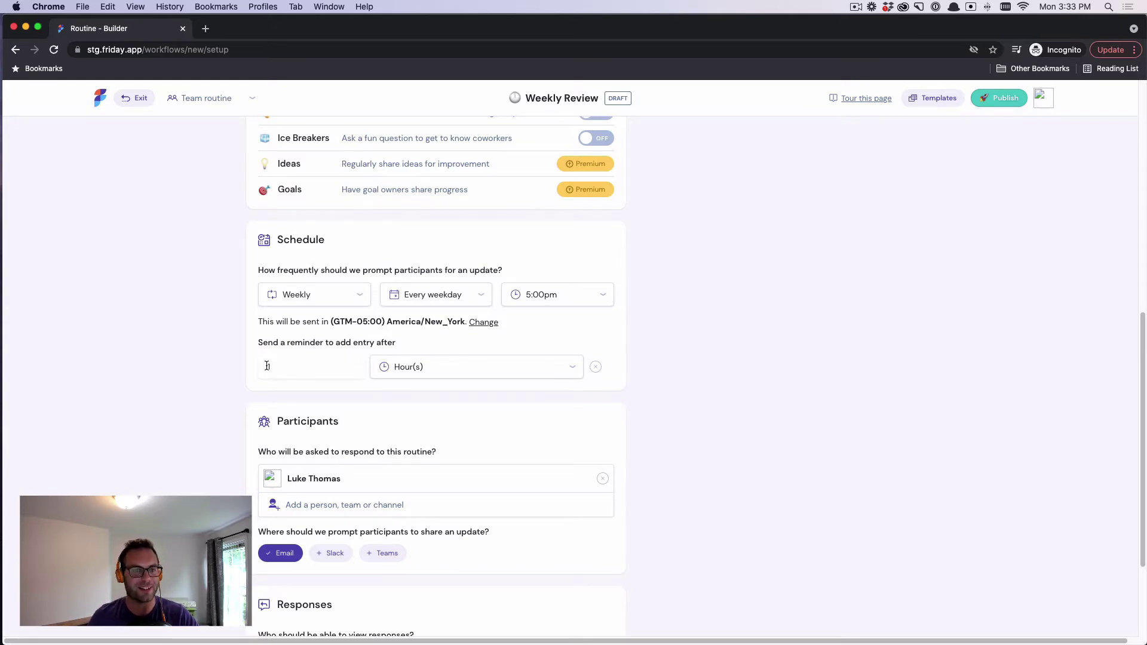
pyautogui.scroll(1, 182, 359)
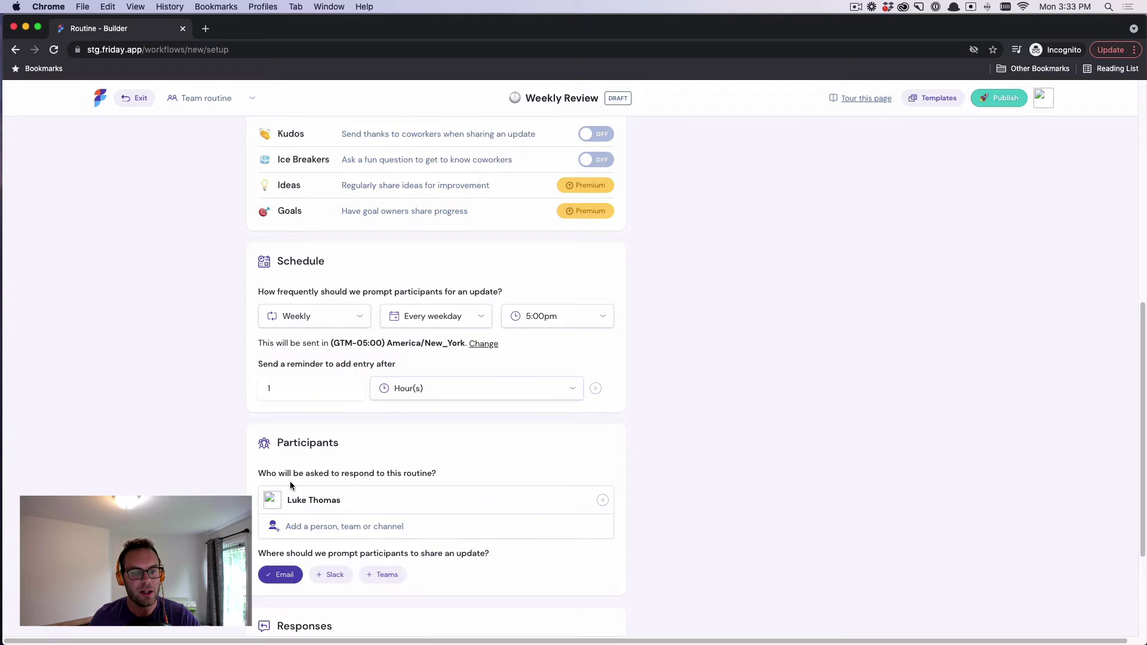
pyautogui.scroll(-2, 292, 487)
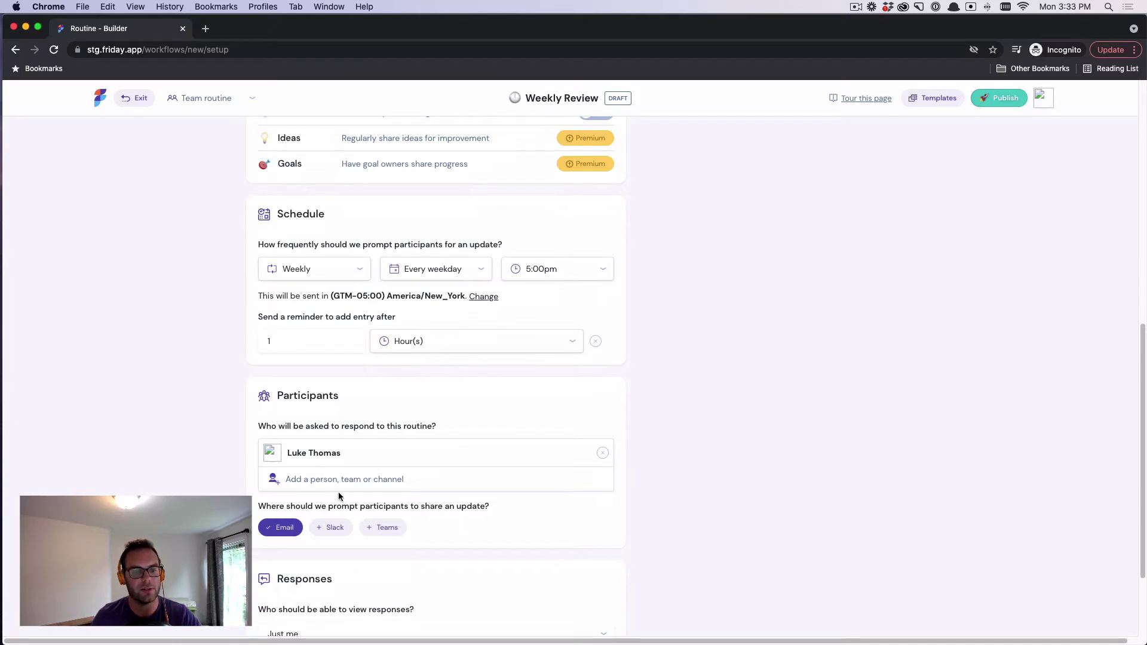
pyautogui.scroll(-1, 254, 475)
pyautogui.scroll(-3, 254, 470)
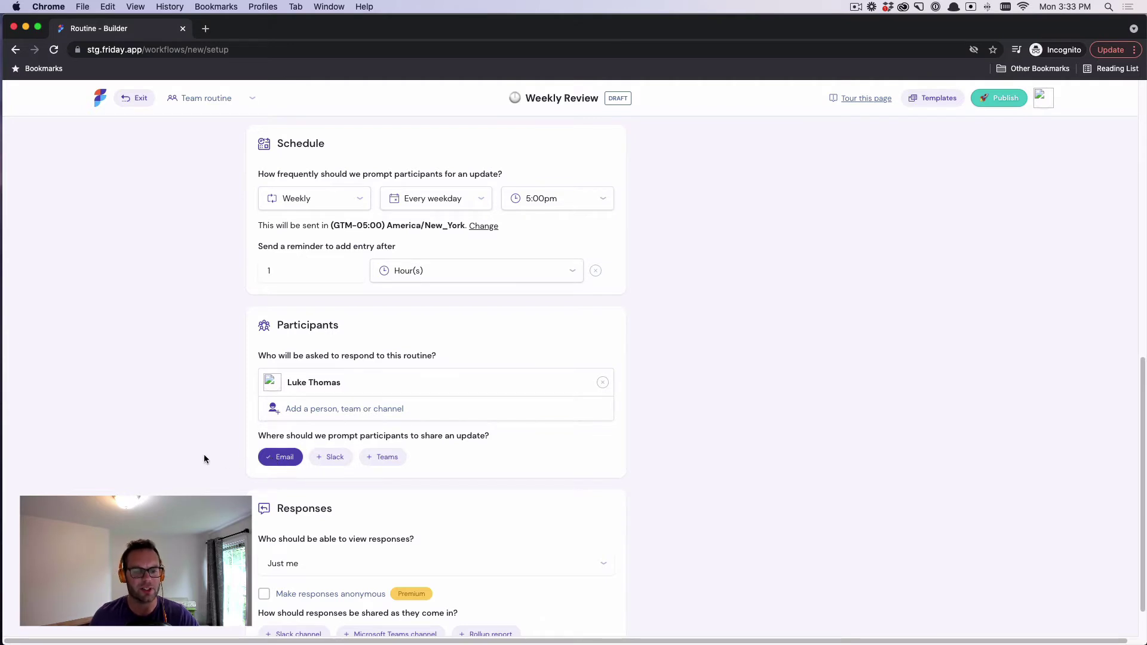
pyautogui.scroll(-2, 204, 458)
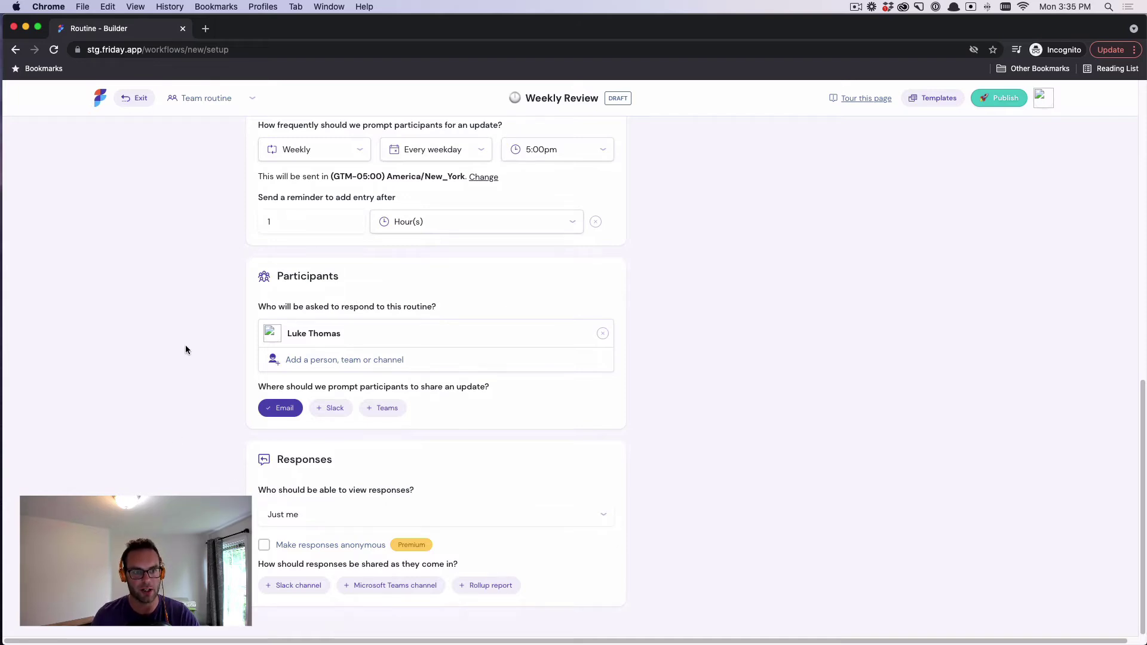
# Publish the routine, then answer mood with a grinning face and productivity with 10.
pyautogui.scroll(15, 185, 349)
pyautogui.click(739, 413)
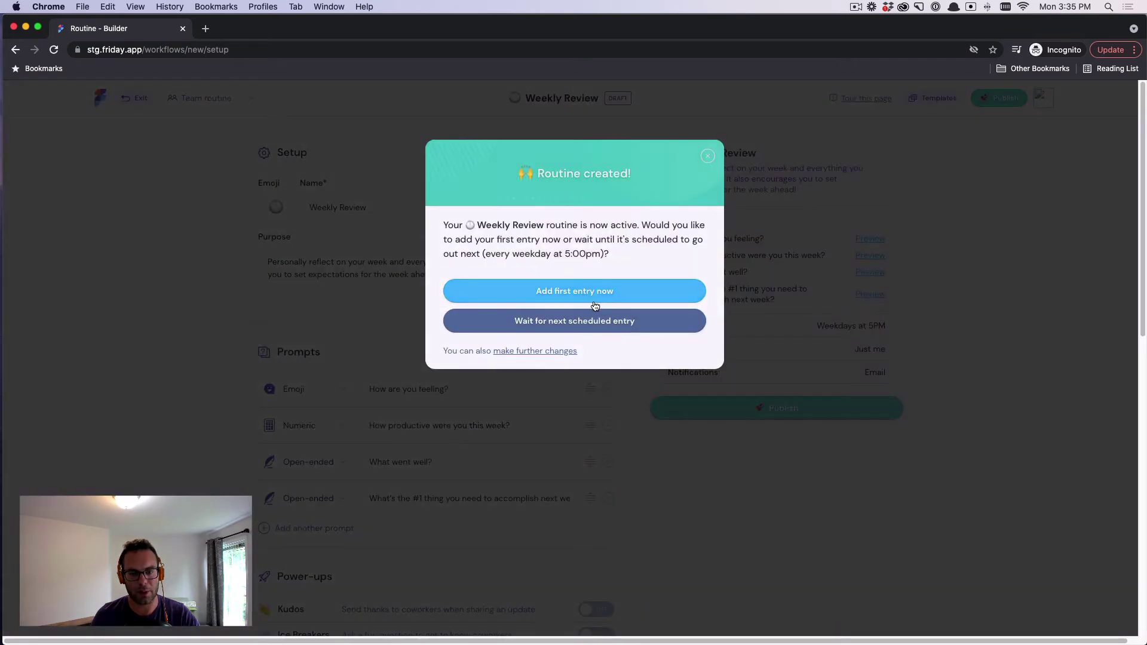
pyautogui.click(588, 296)
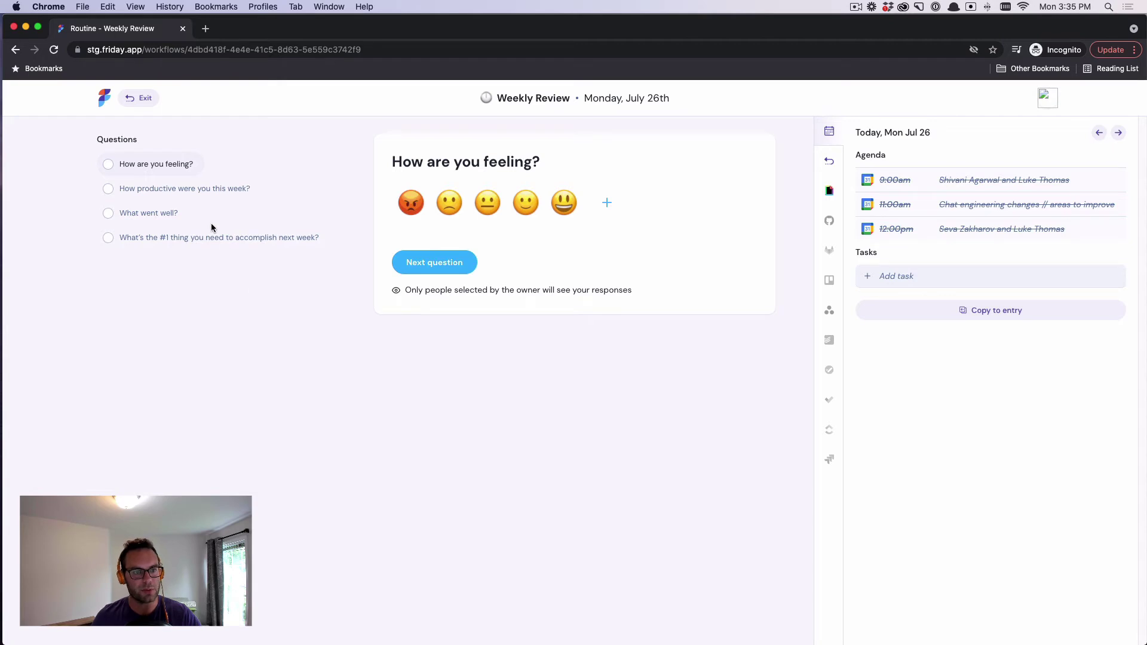
pyautogui.click(566, 213)
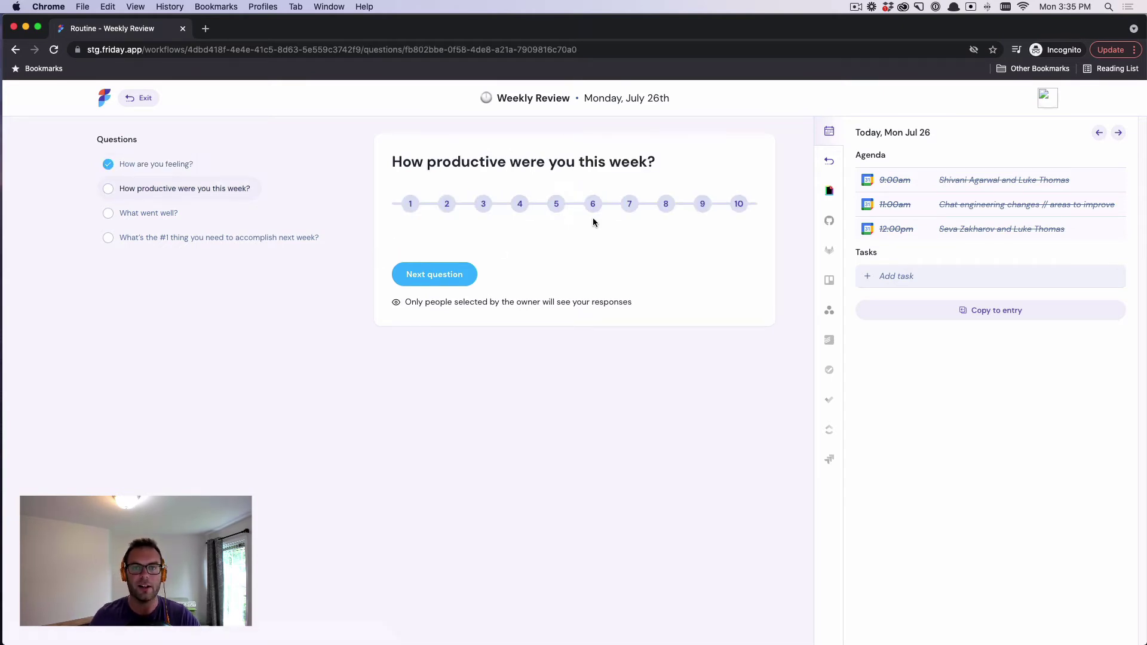
pyautogui.click(738, 203)
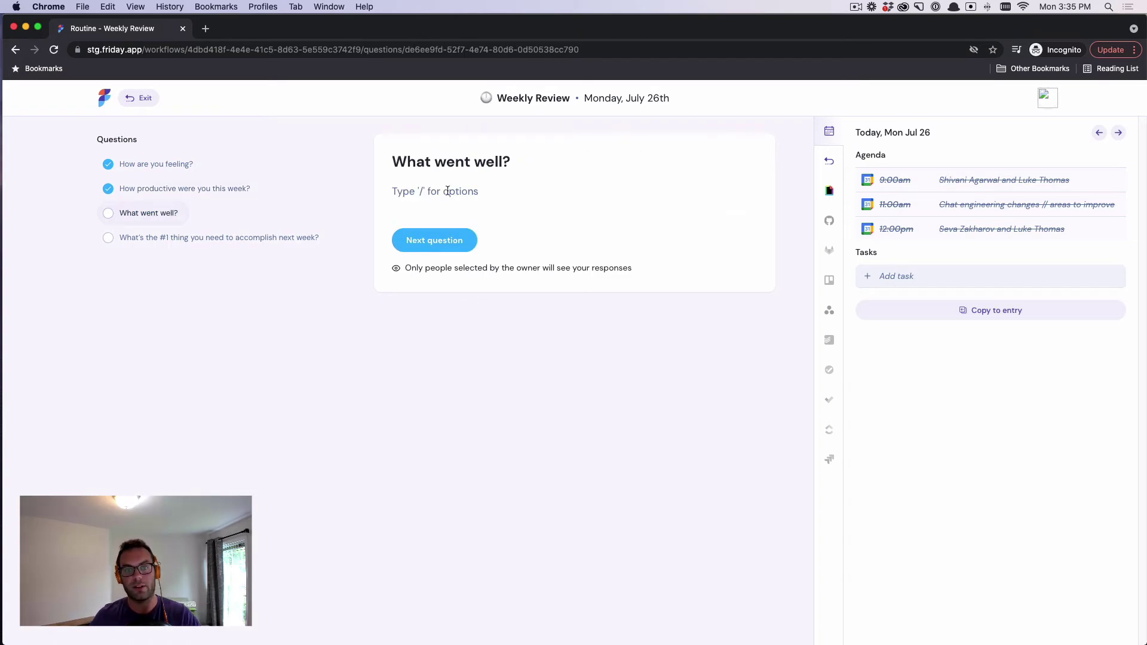
# Answer the third question with 'Sample response', a Happy Monday GIF and a 'Sample' code block.
pyautogui.write('Sample response')
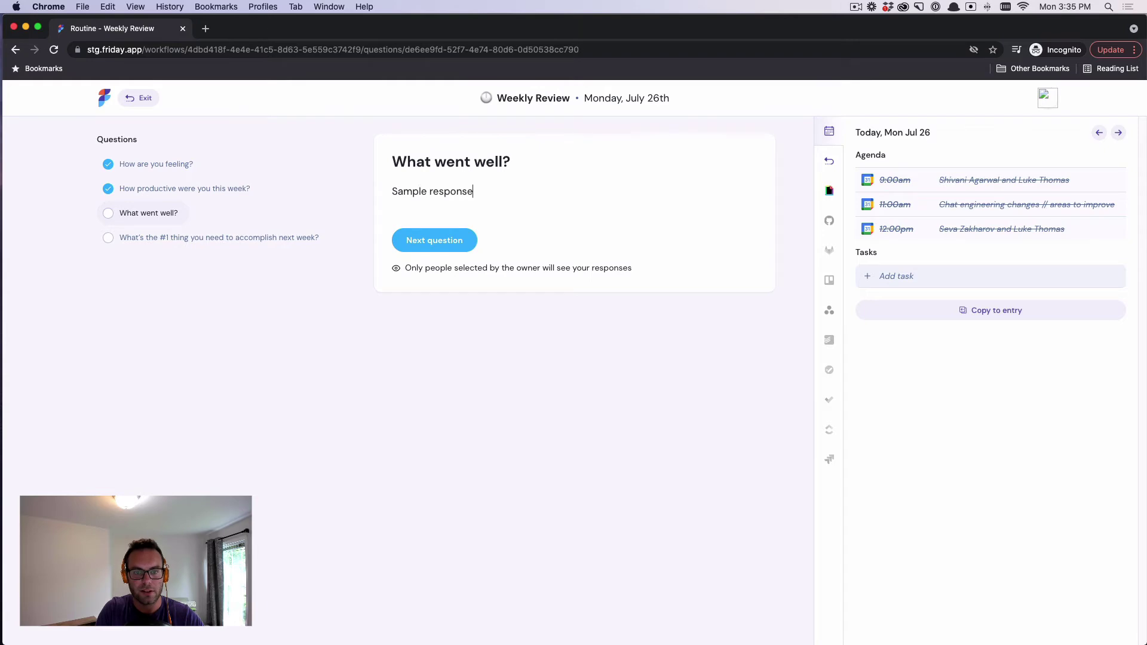
pyautogui.press('Return')
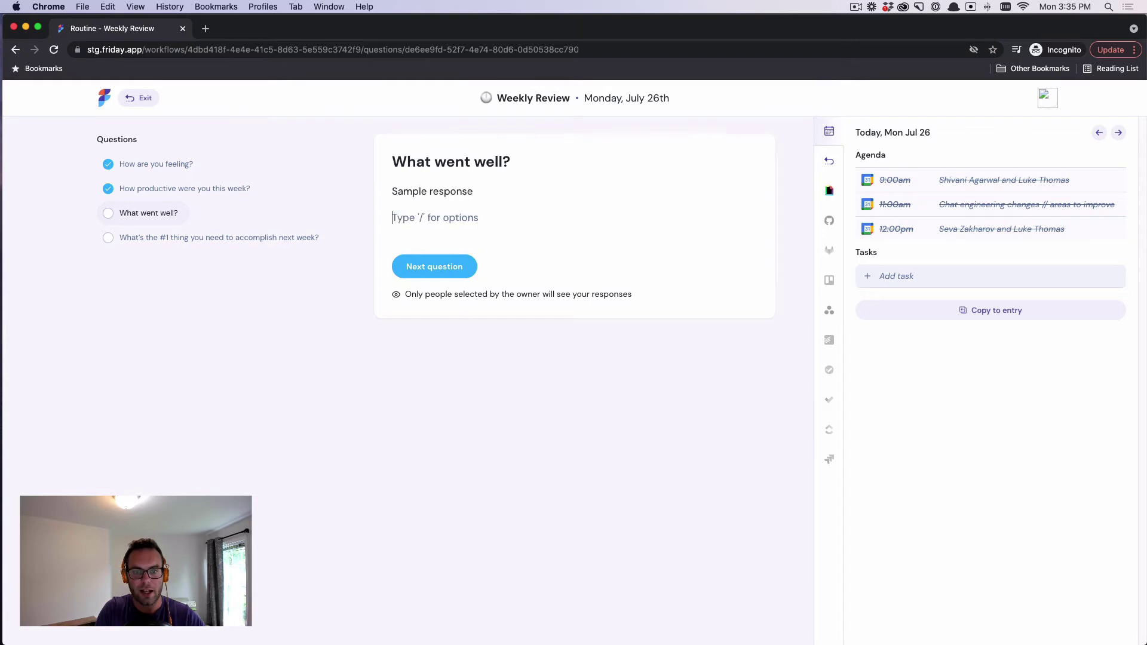
pyautogui.write('/gif')
pyautogui.press('Return')
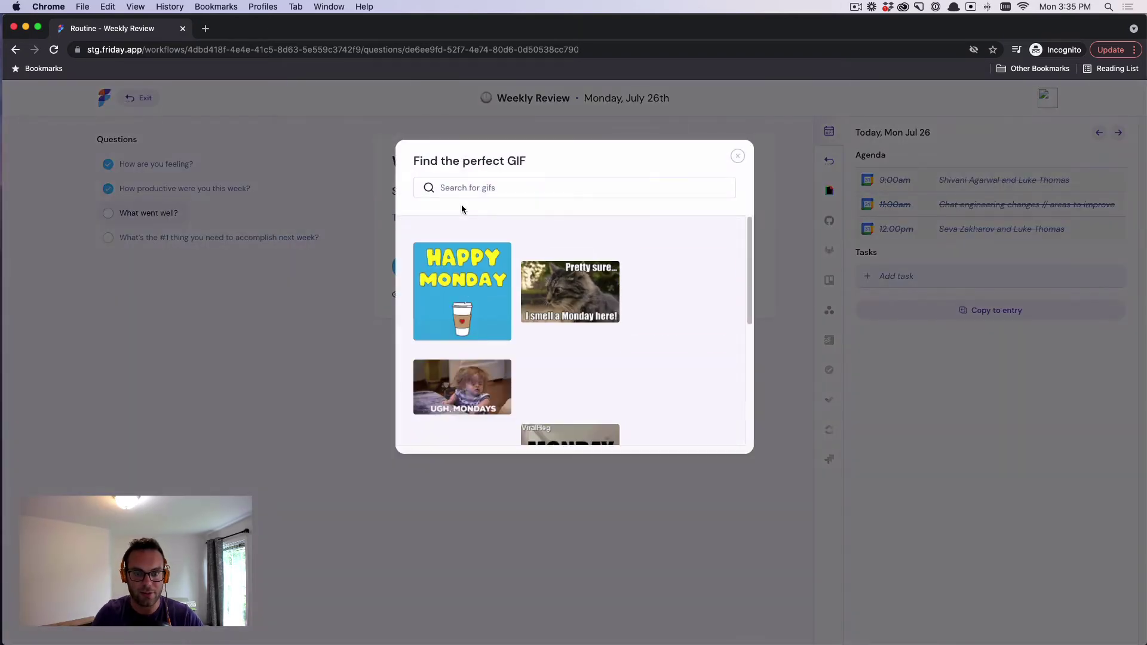
pyautogui.click(464, 298)
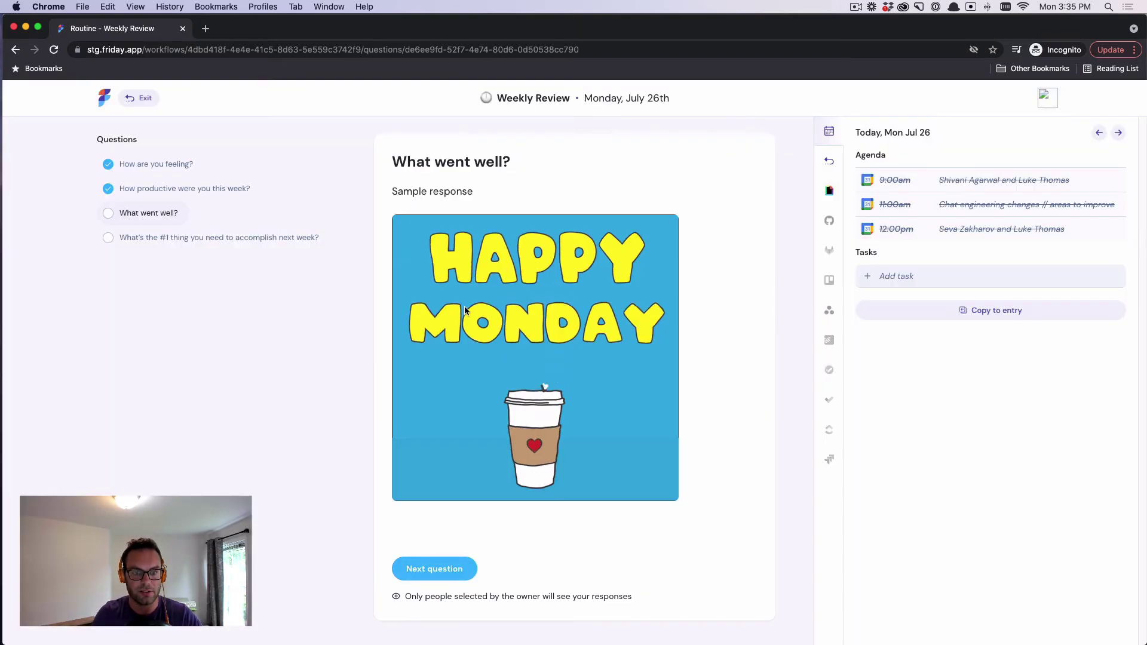
pyautogui.click(446, 528)
pyautogui.write('/')
pyautogui.press('Down')
pyautogui.press('Down')
pyautogui.press('Down')
pyautogui.press('Down')
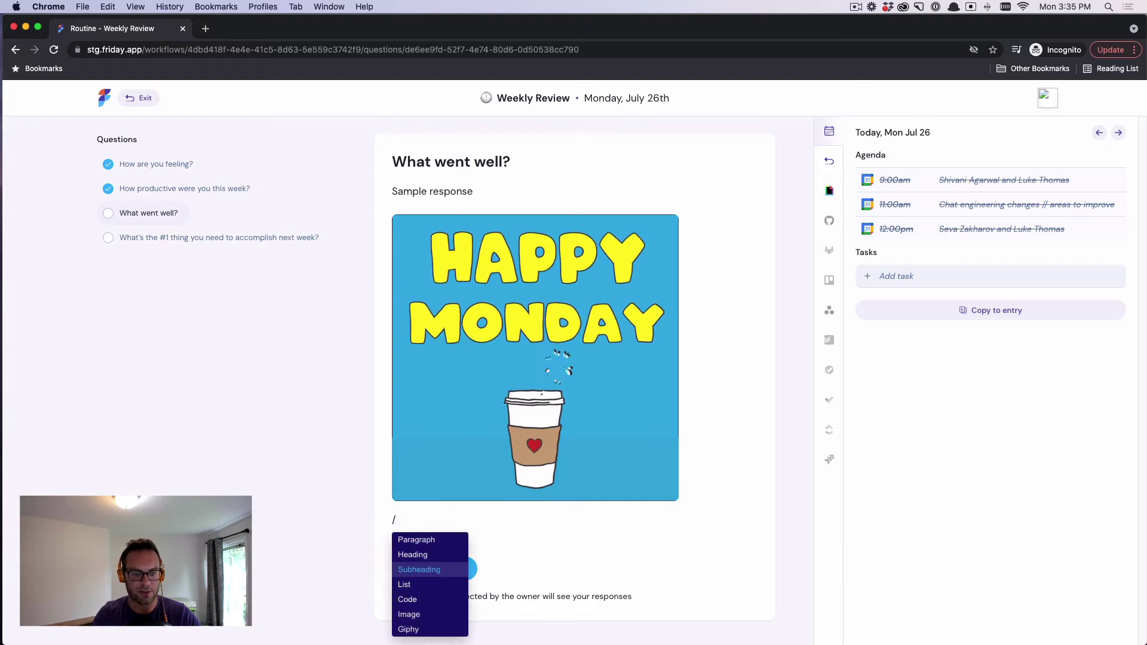
pyautogui.press('Return')
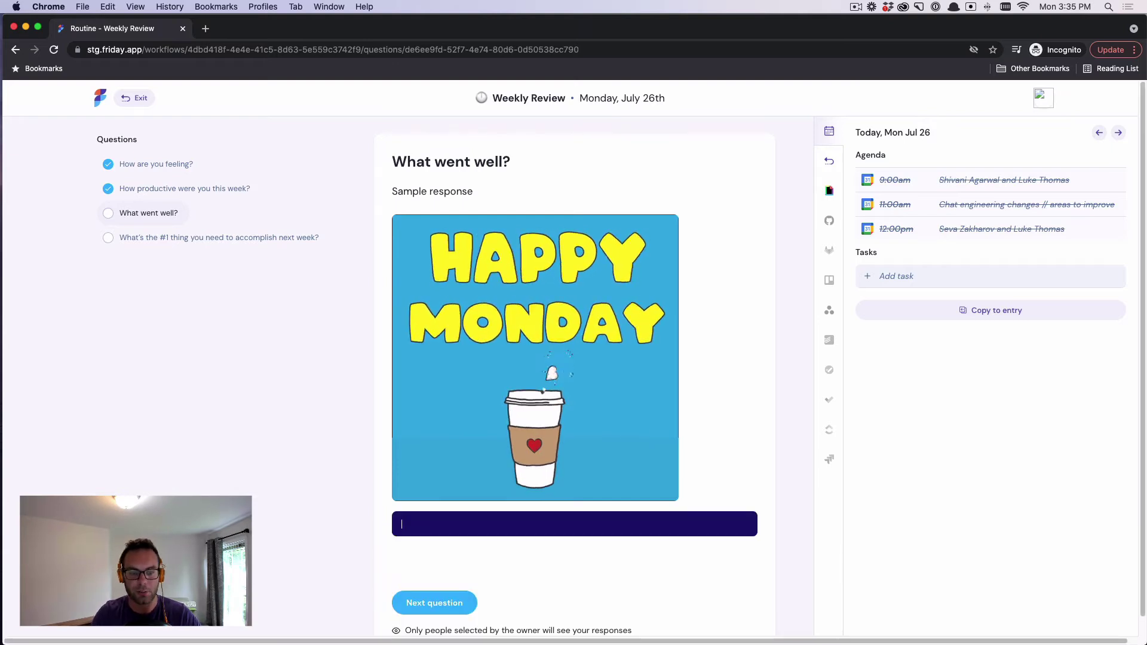
pyautogui.write('Sample')
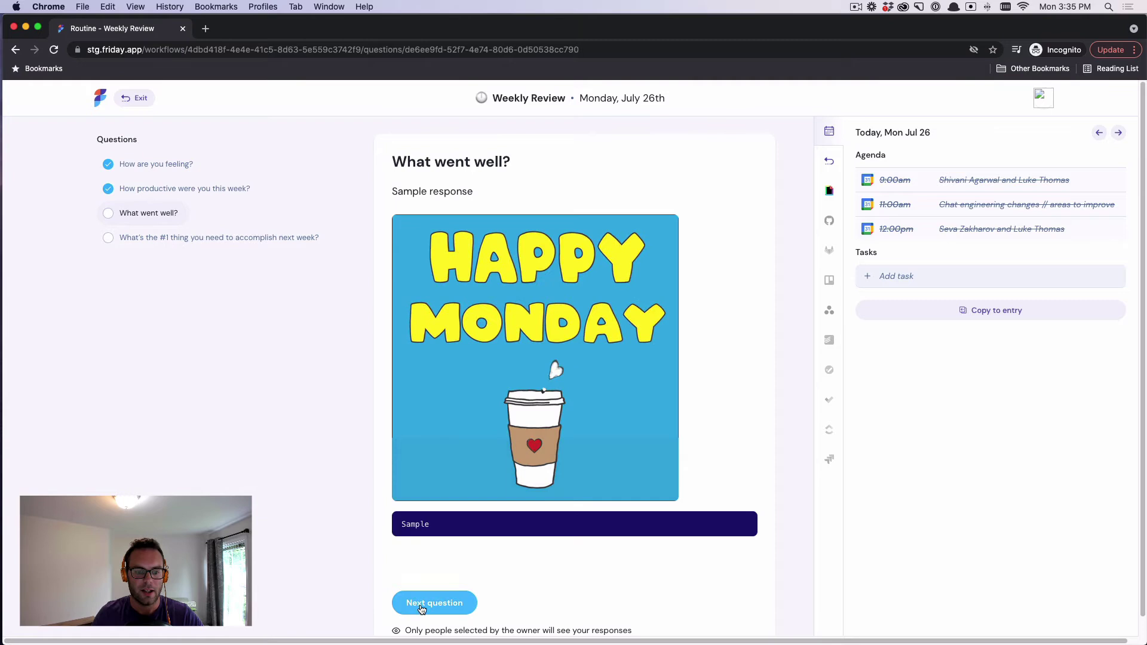
pyautogui.press('super+Return')
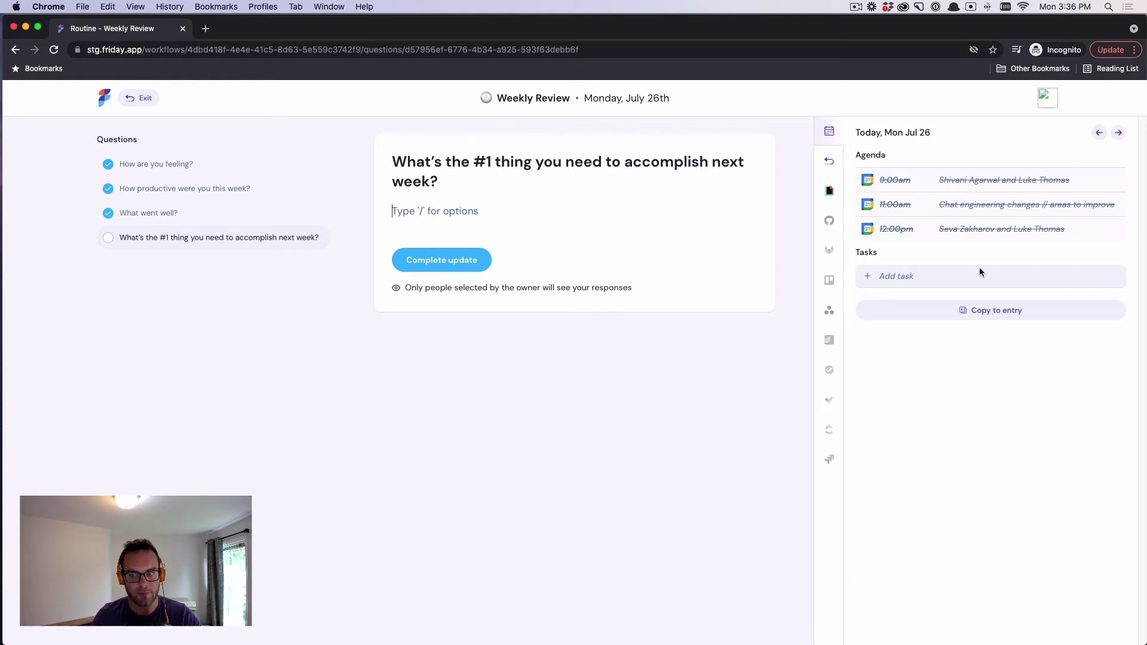
# Add the tasks 'Sample task for today' and 'Another task for this week'.
pyautogui.click(918, 275)
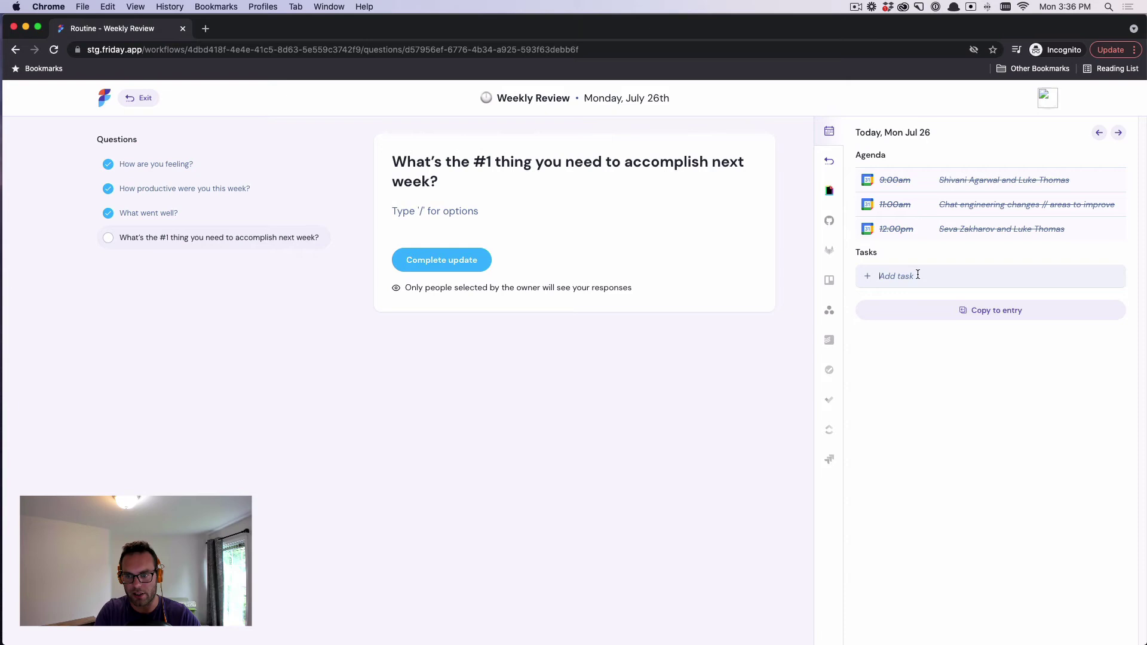
pyautogui.click(917, 274)
pyautogui.write('Sample ')
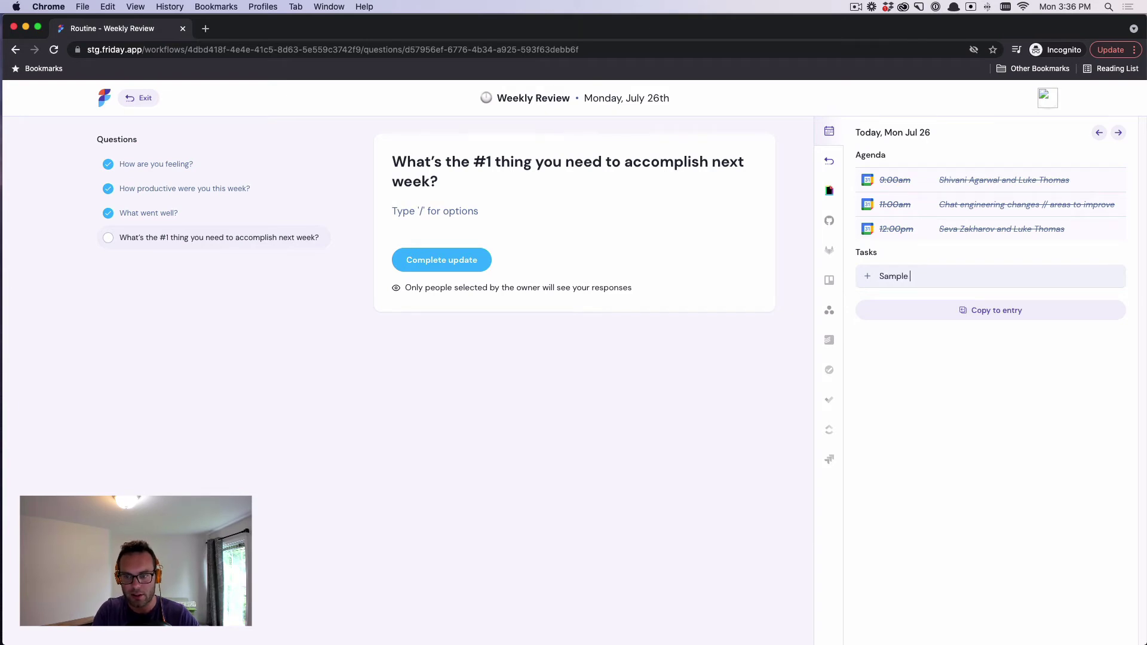
pyautogui.write('task for today')
pyautogui.press('Return')
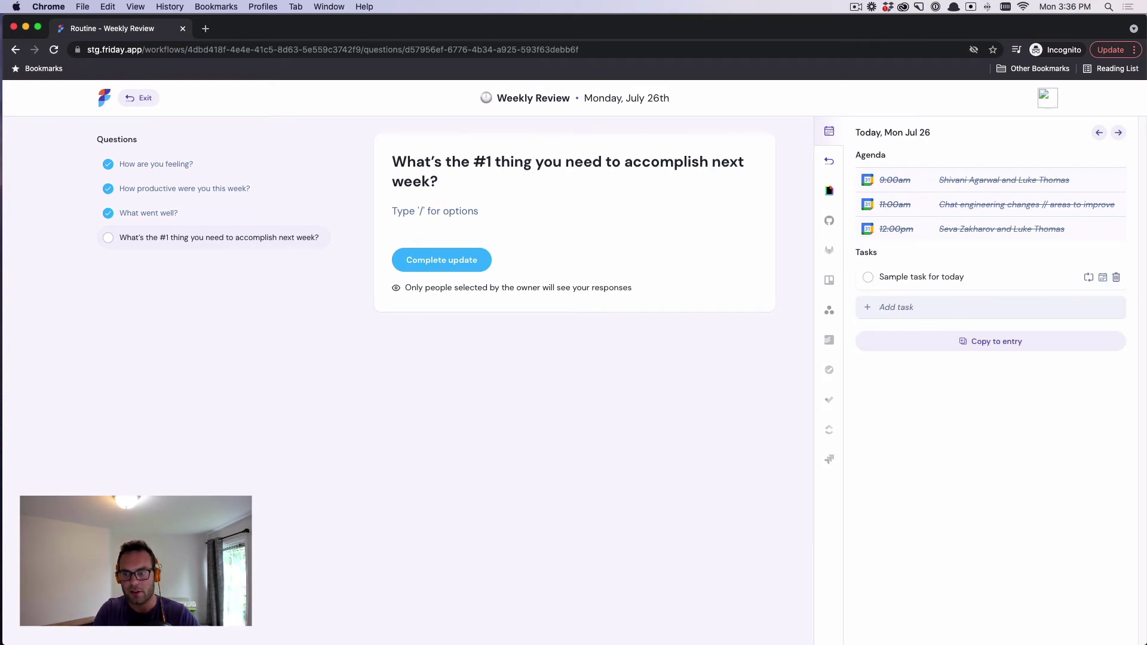
pyautogui.write('Another task for this week')
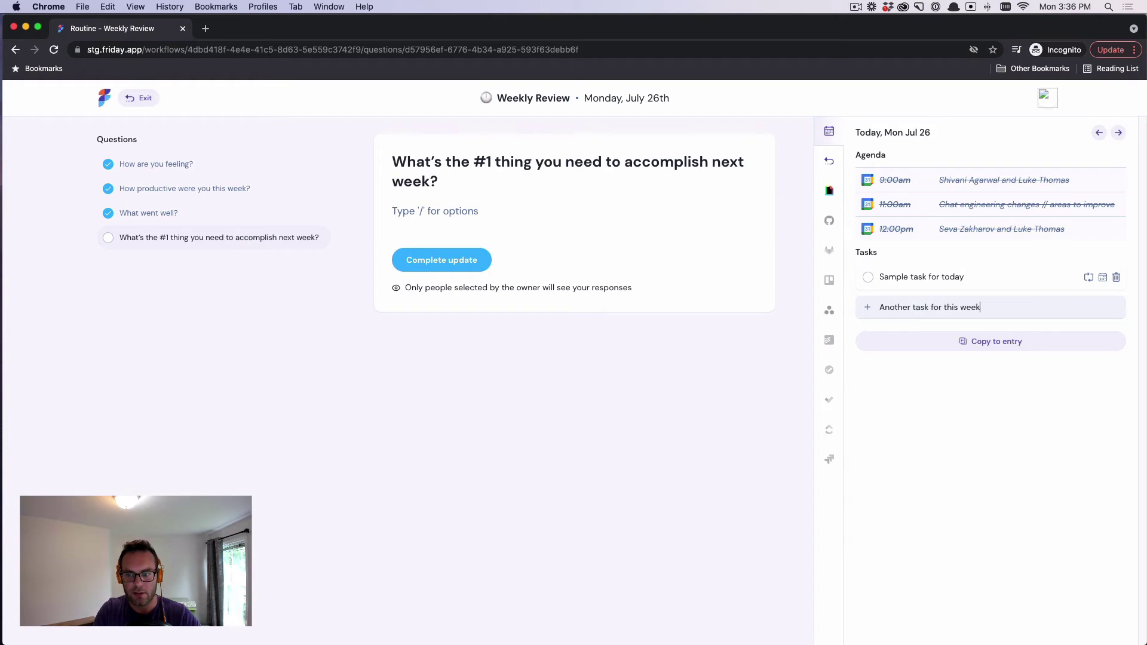
pyautogui.press('Return')
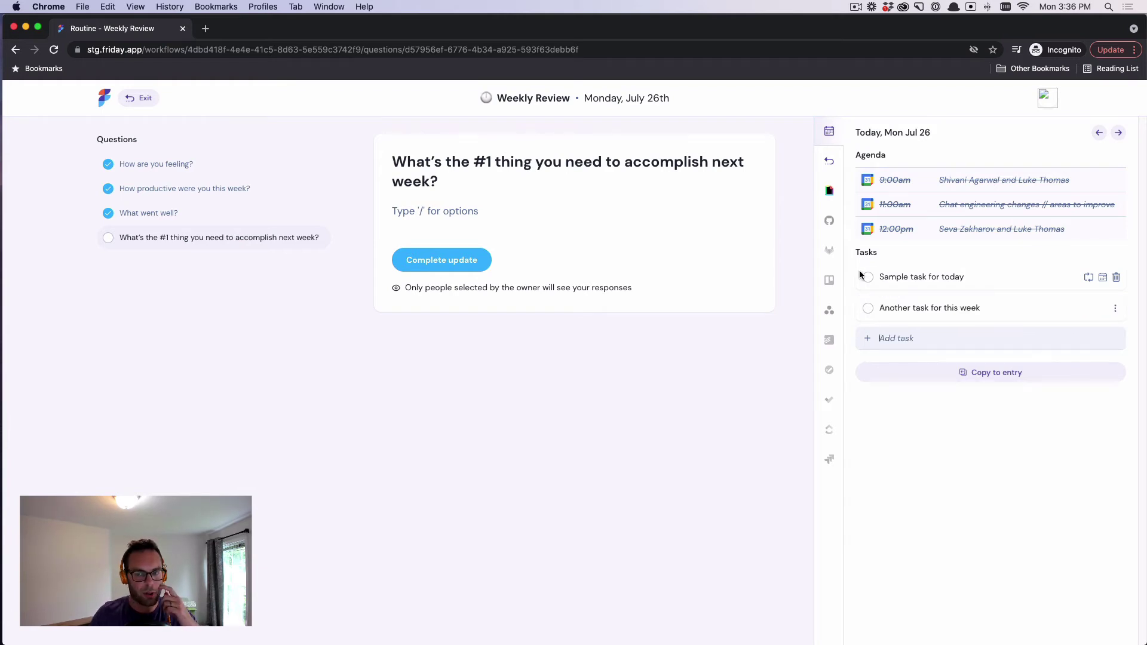
# Copy agenda and tasks into the answer, hiding the 11:00am and 12:00pm meetings, and submit.
pyautogui.click(988, 374)
pyautogui.click(738, 262)
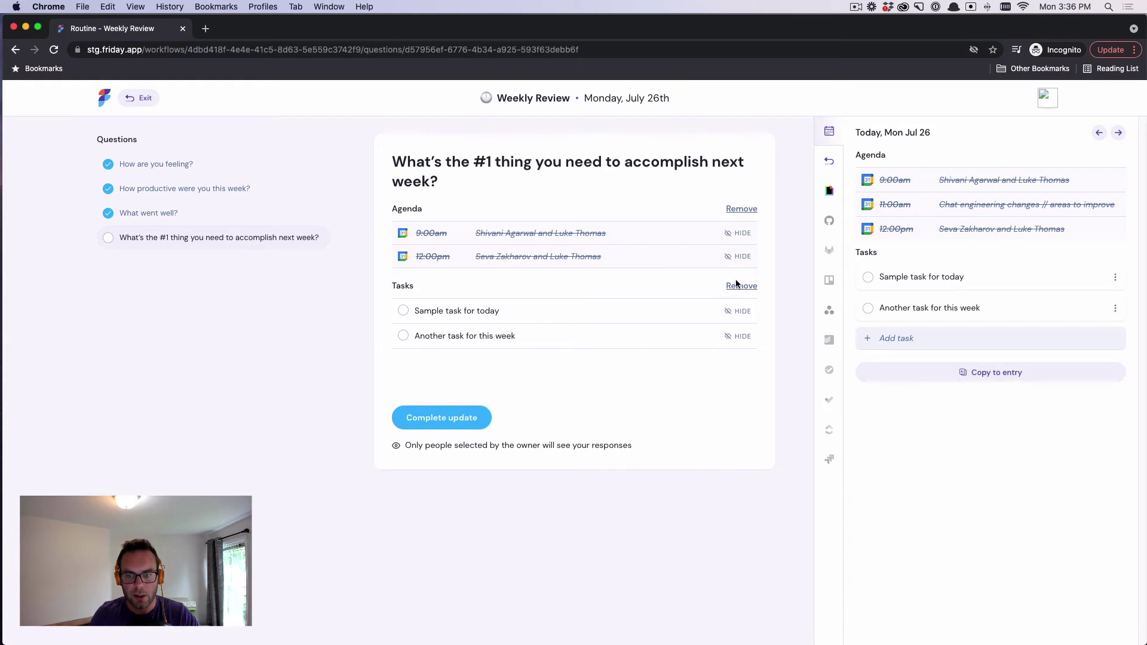
pyautogui.click(740, 259)
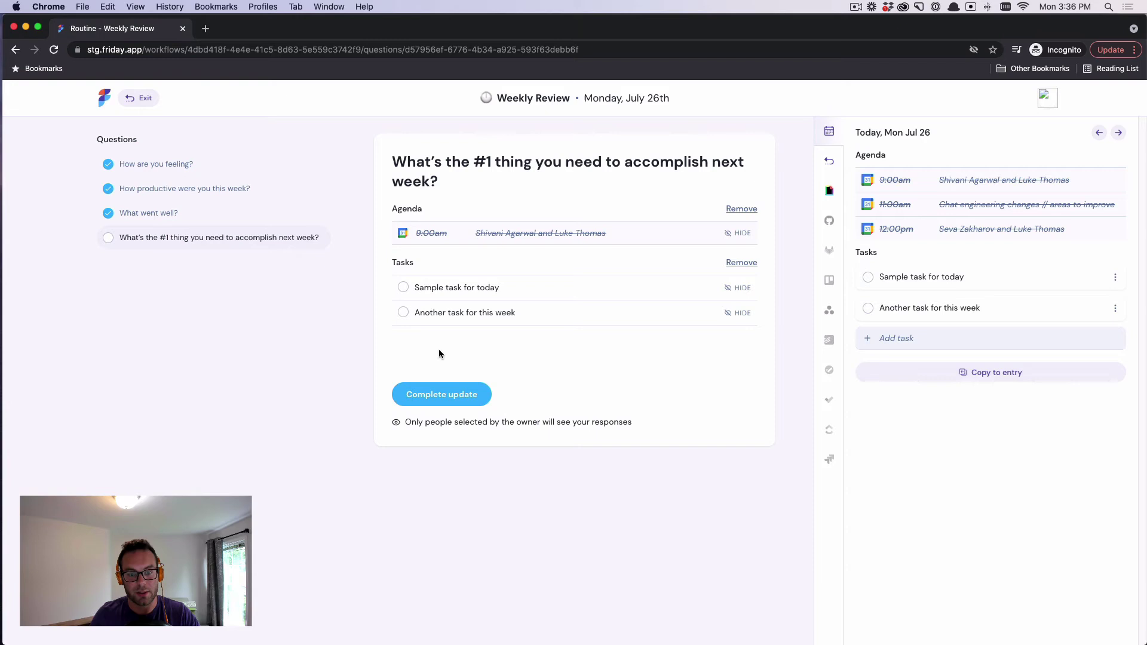
pyautogui.click(445, 393)
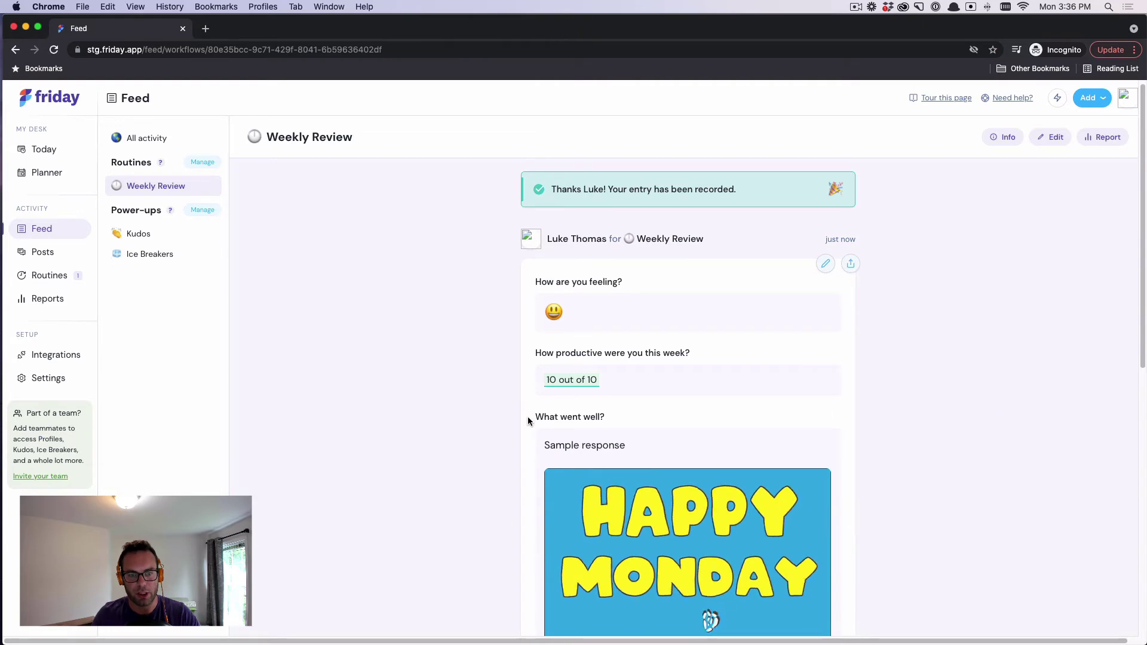
pyautogui.scroll(-10, 528, 417)
pyautogui.scroll(10, 528, 417)
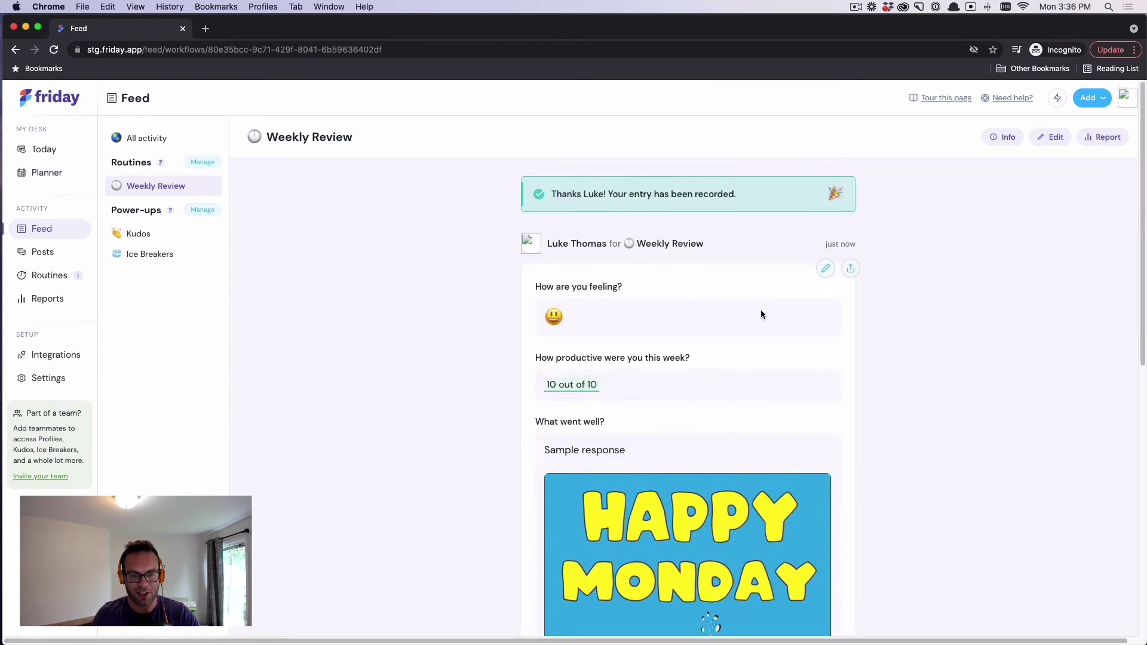
pyautogui.scroll(-7, 406, 386)
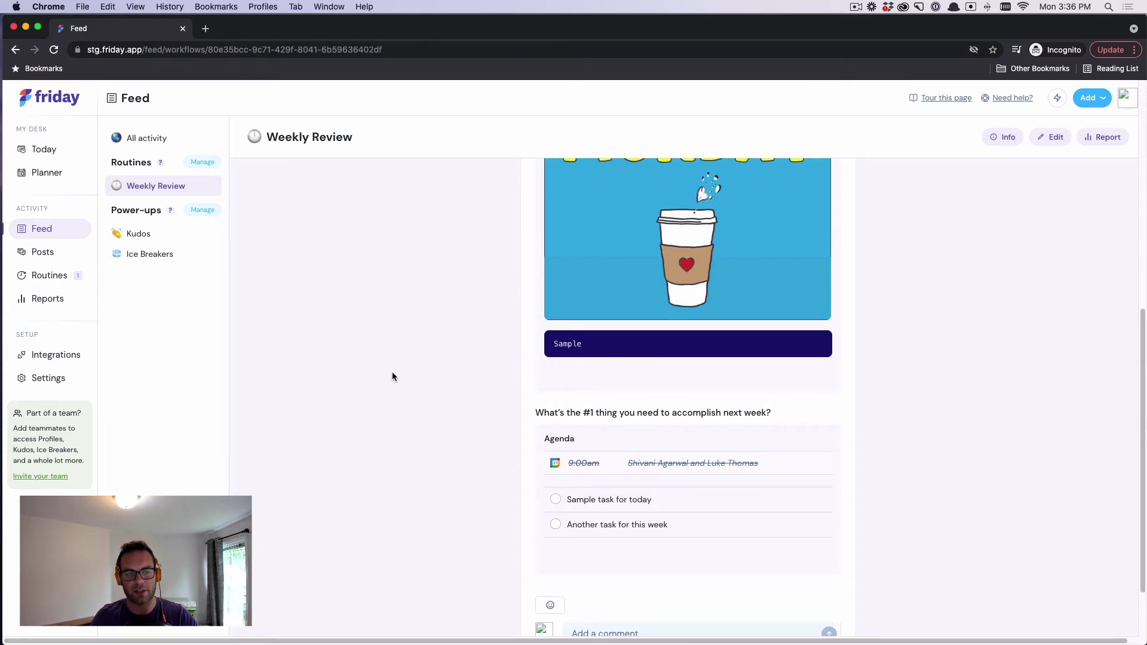
pyautogui.scroll(10, 393, 374)
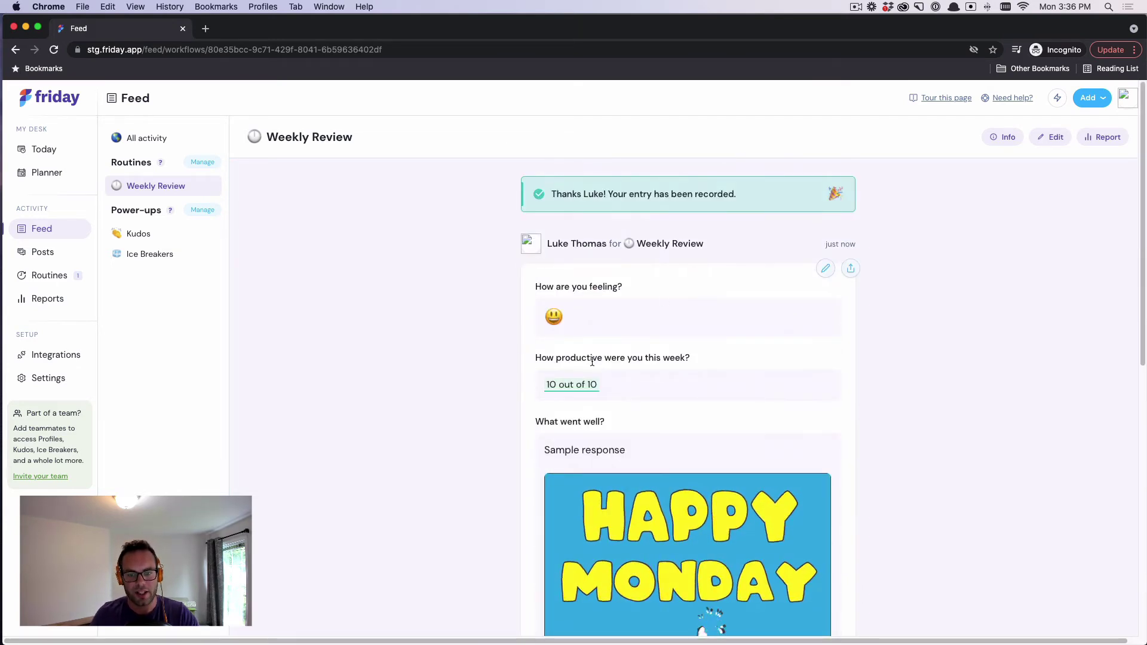
pyautogui.scroll(-5, 434, 349)
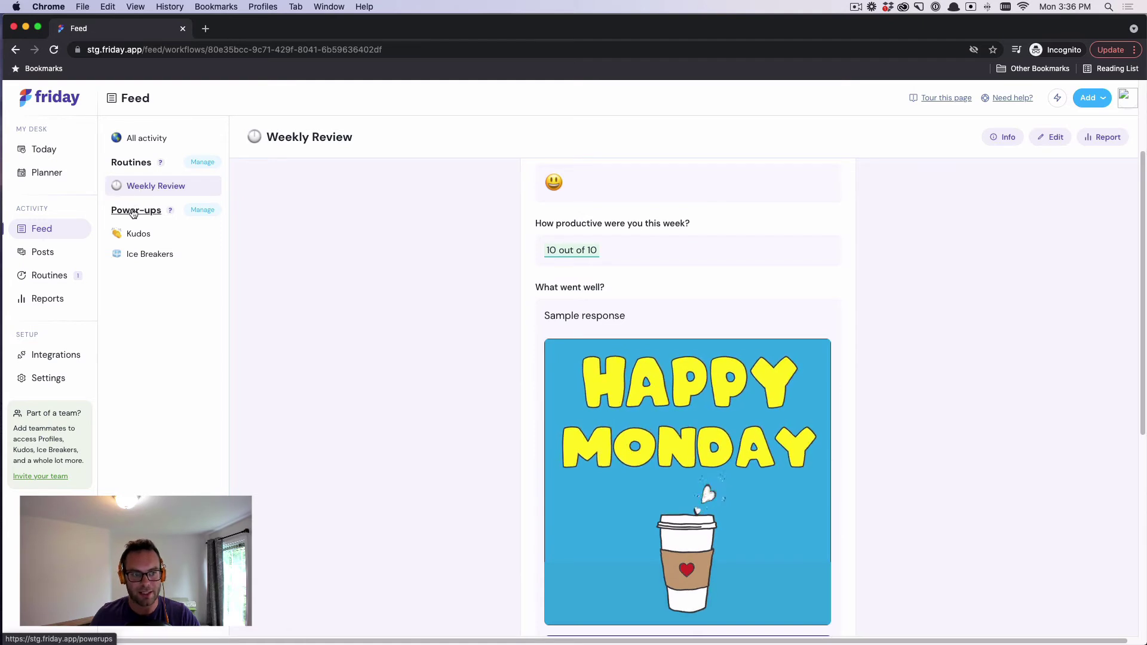
# Close the staging workspace tab and show the Friday Check-In responses in the Feed.
pyautogui.click(183, 30)
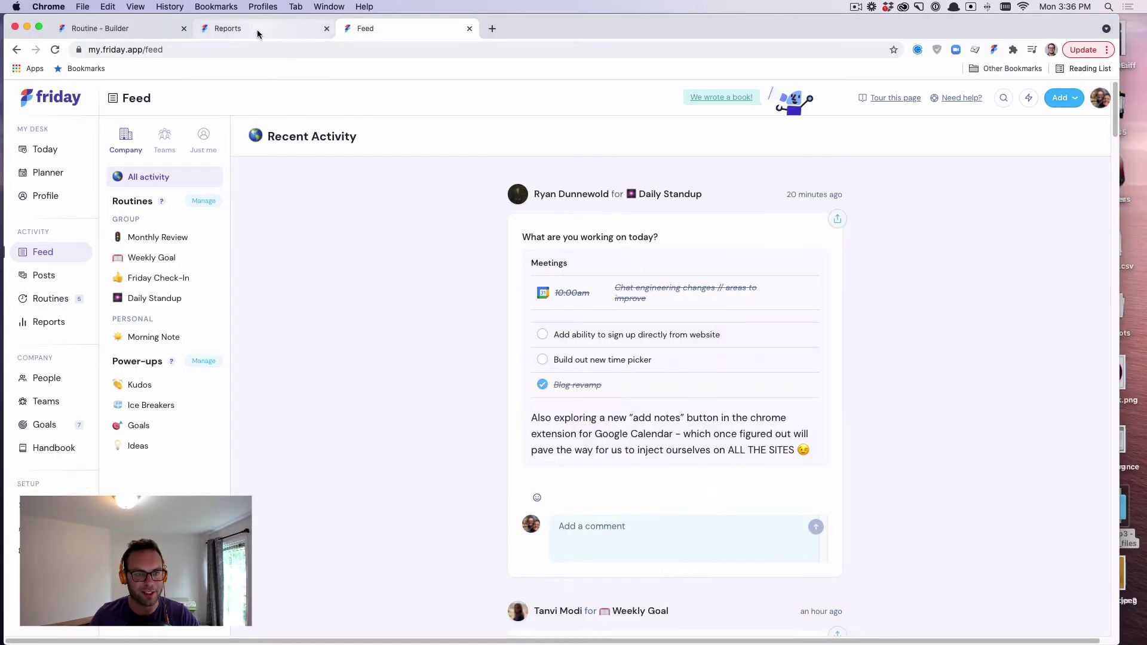
pyautogui.click(166, 257)
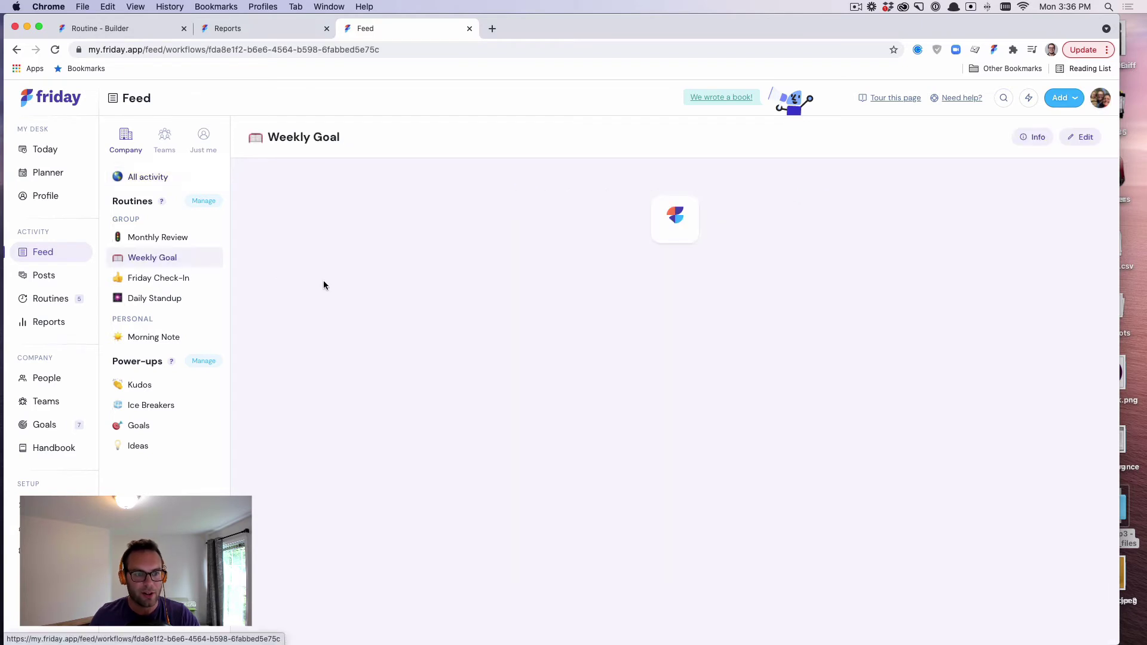
pyautogui.click(168, 279)
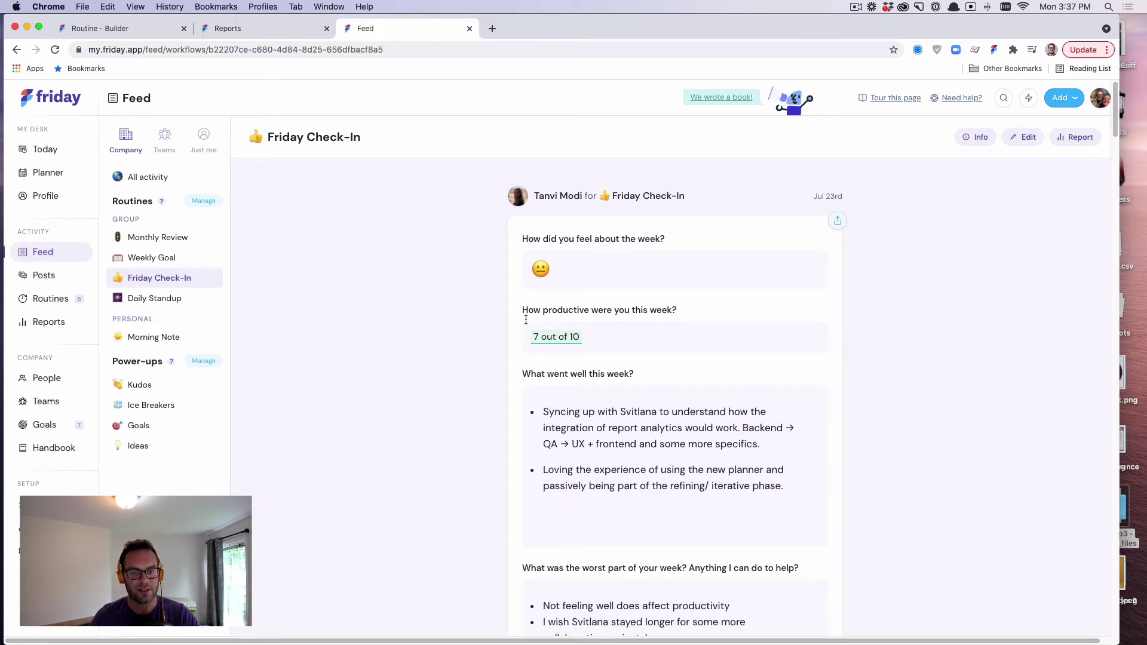
# Look at the Weekly Goal setup and the routines list, then return to Friday Check-In responses.
pyautogui.click(121, 30)
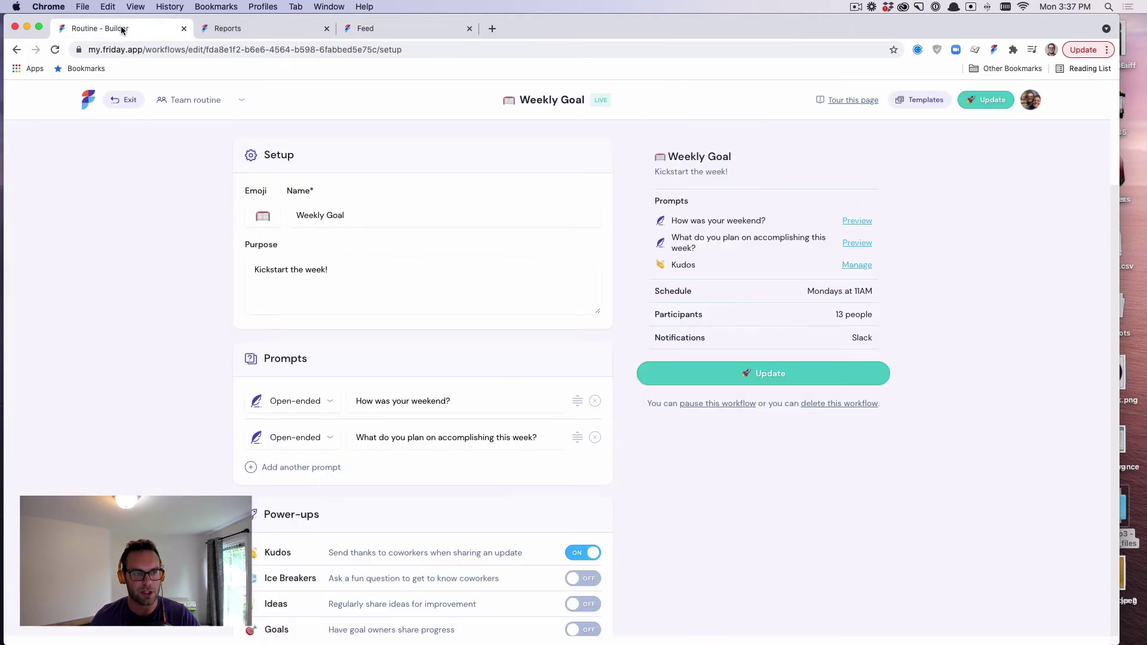
pyautogui.click(113, 102)
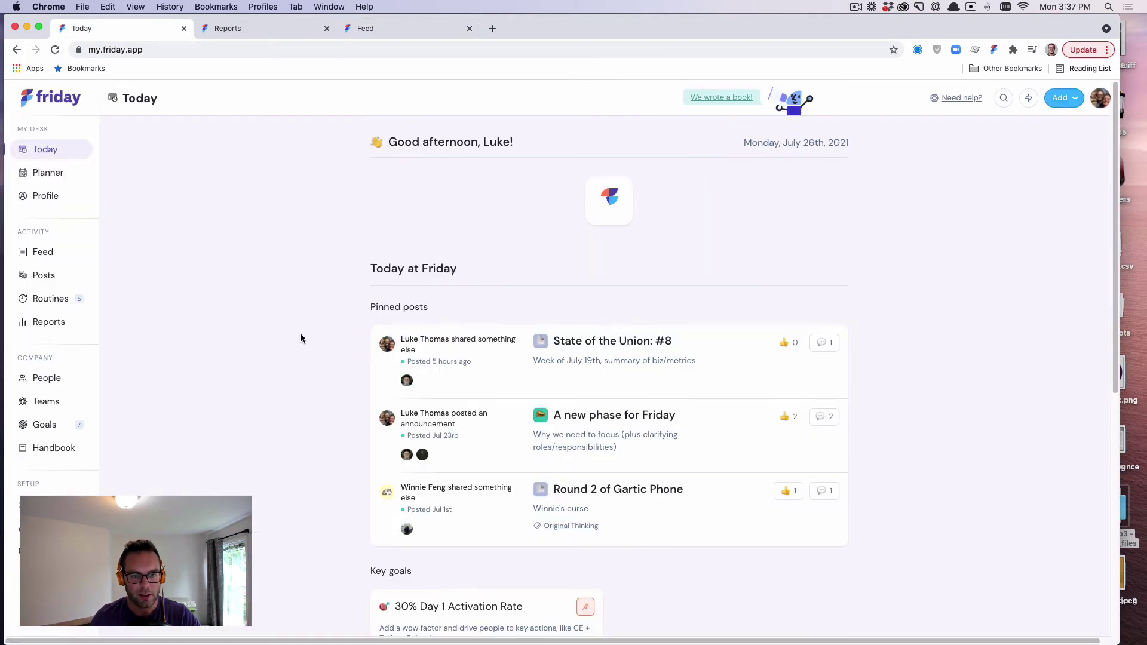
pyautogui.click(55, 299)
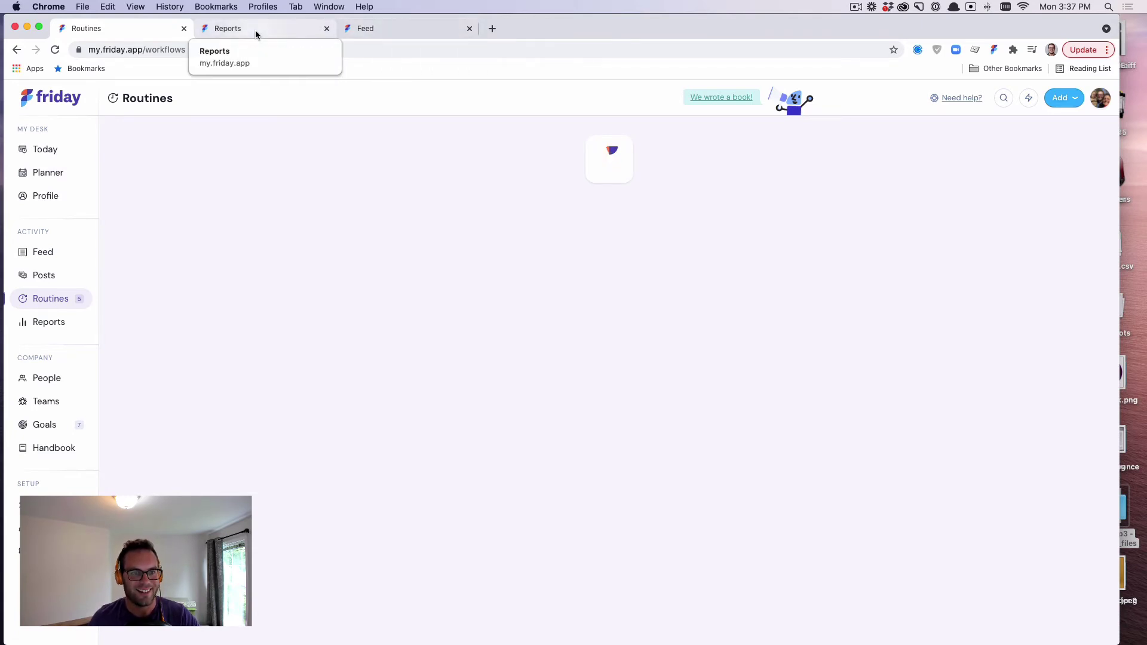
pyautogui.click(401, 30)
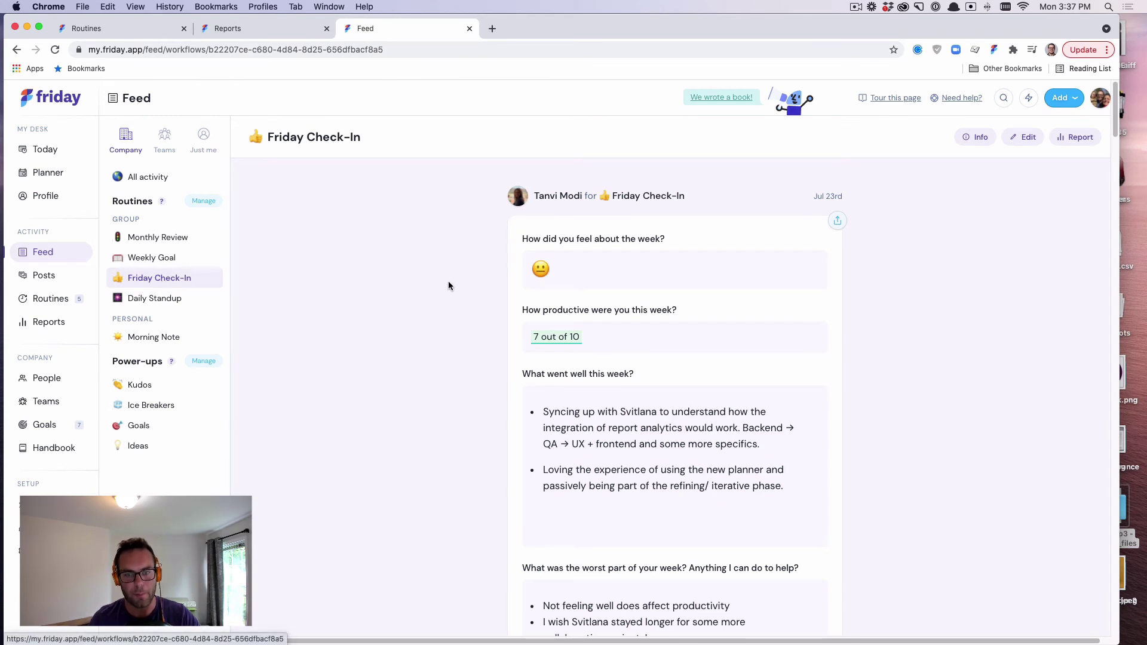
# Read through teammates' Friday Check-In answers in the feed.
pyautogui.moveTo(526, 236); pyautogui.dragTo(673, 238)
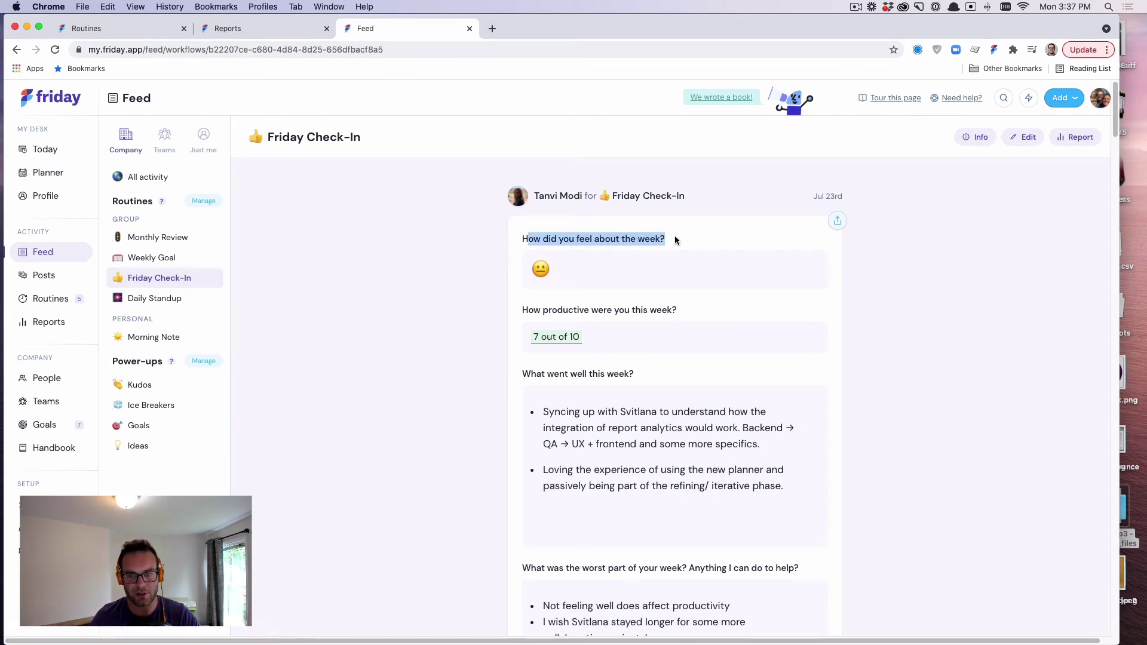
pyautogui.click(532, 363)
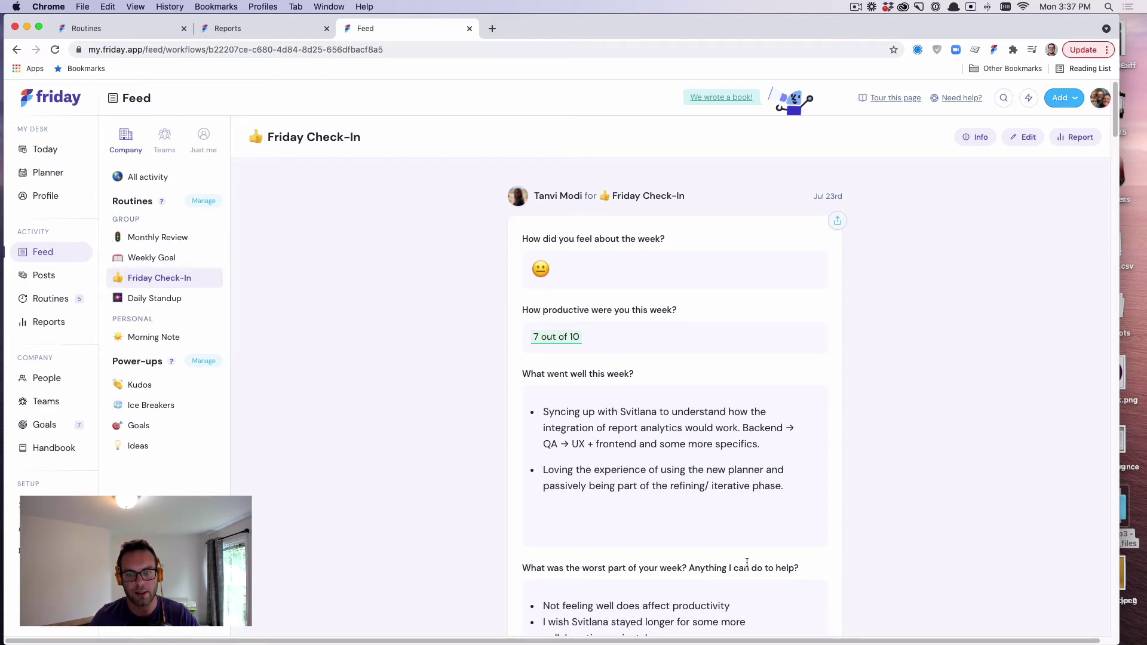
pyautogui.scroll(-10, 374, 370)
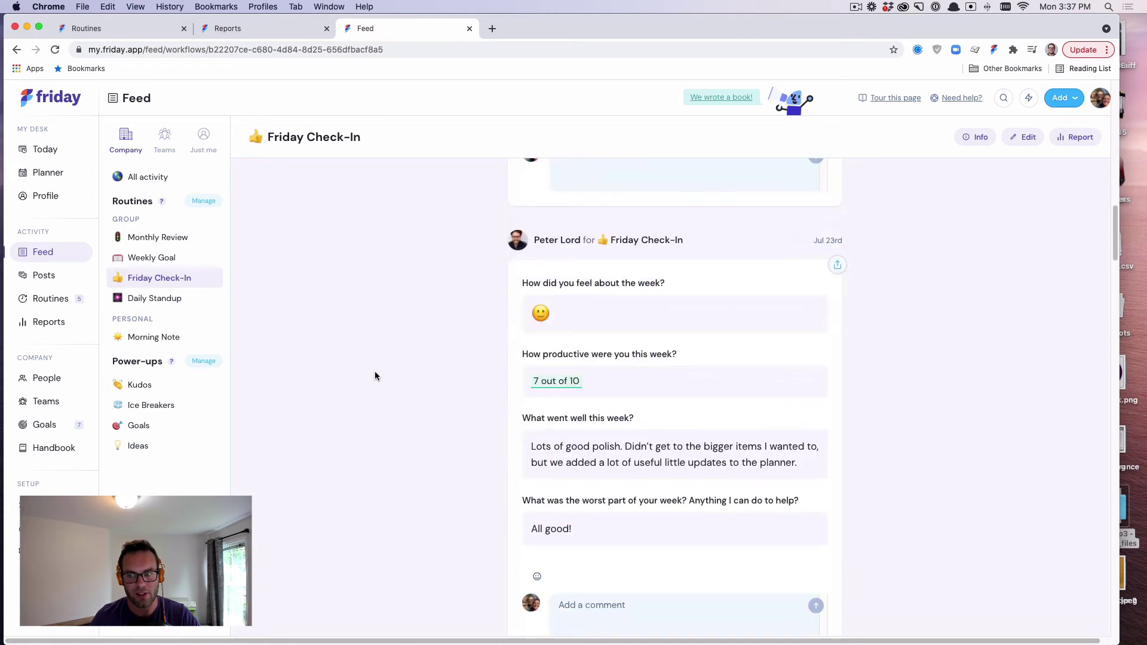
pyautogui.scroll(-15, 374, 370)
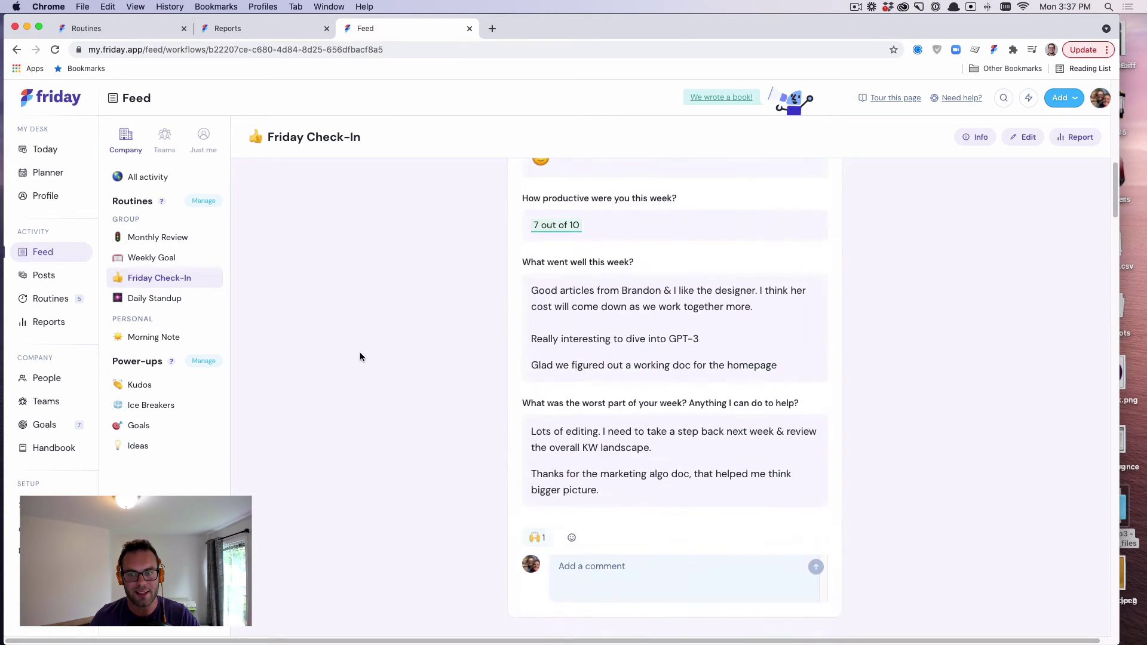
pyautogui.scroll(-5, 359, 356)
pyautogui.scroll(3, 360, 356)
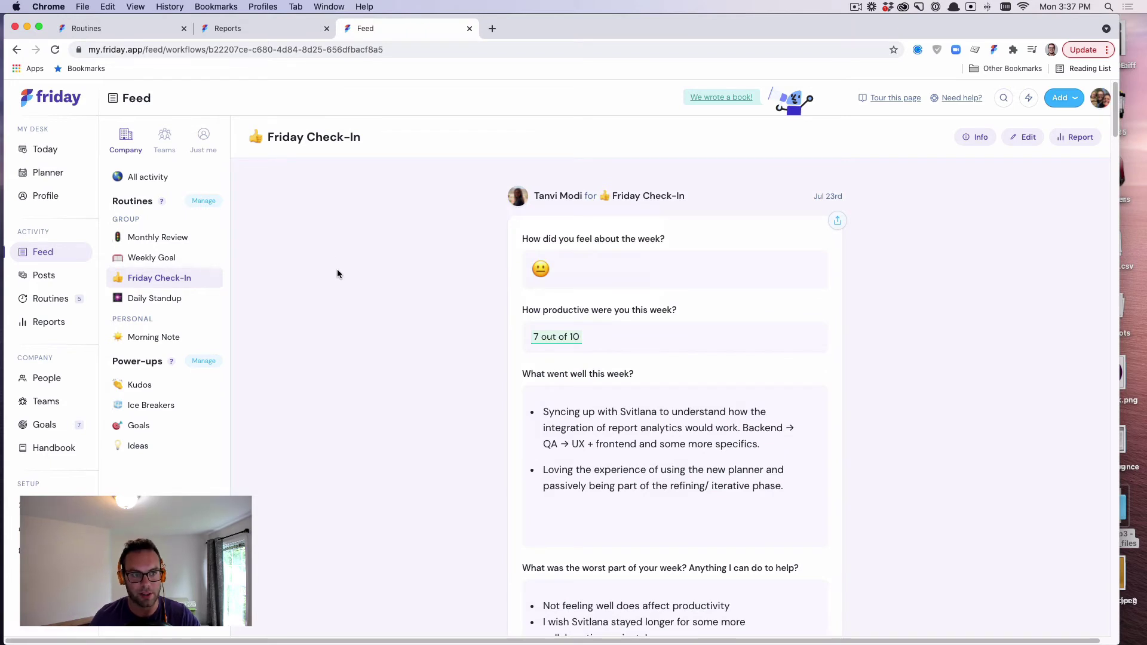
# Open Friday Check-In for editing and review its four prompts, Fridays 10AM schedule, 11 participants and Slack notifications.
pyautogui.click(94, 29)
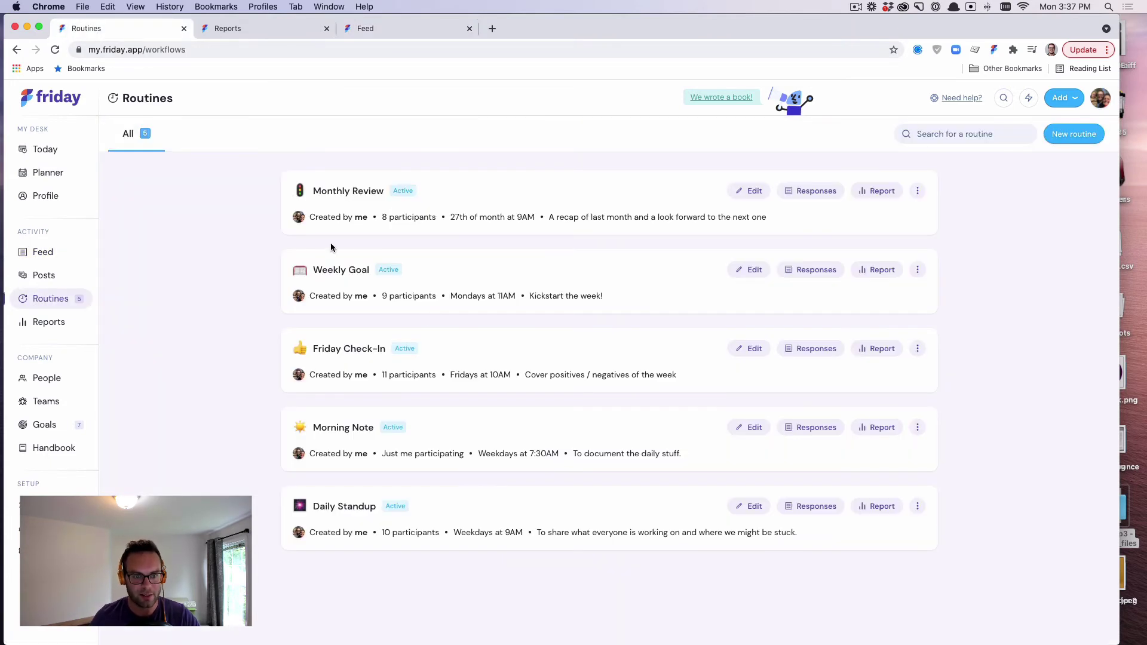
pyautogui.click(751, 350)
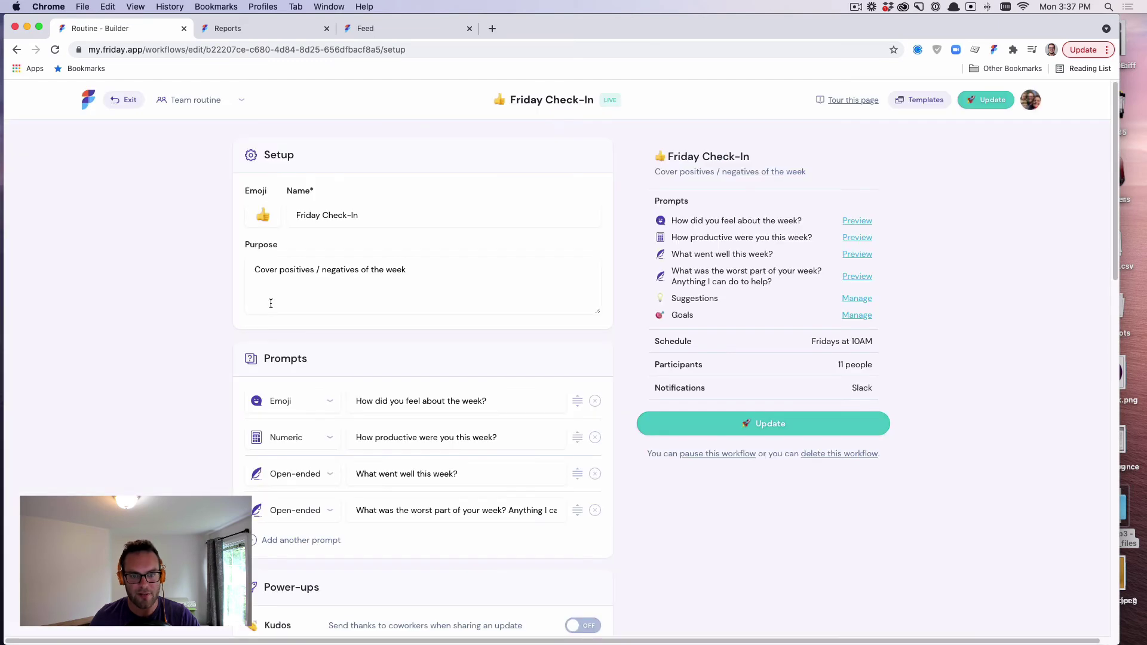
pyautogui.scroll(-3, 198, 332)
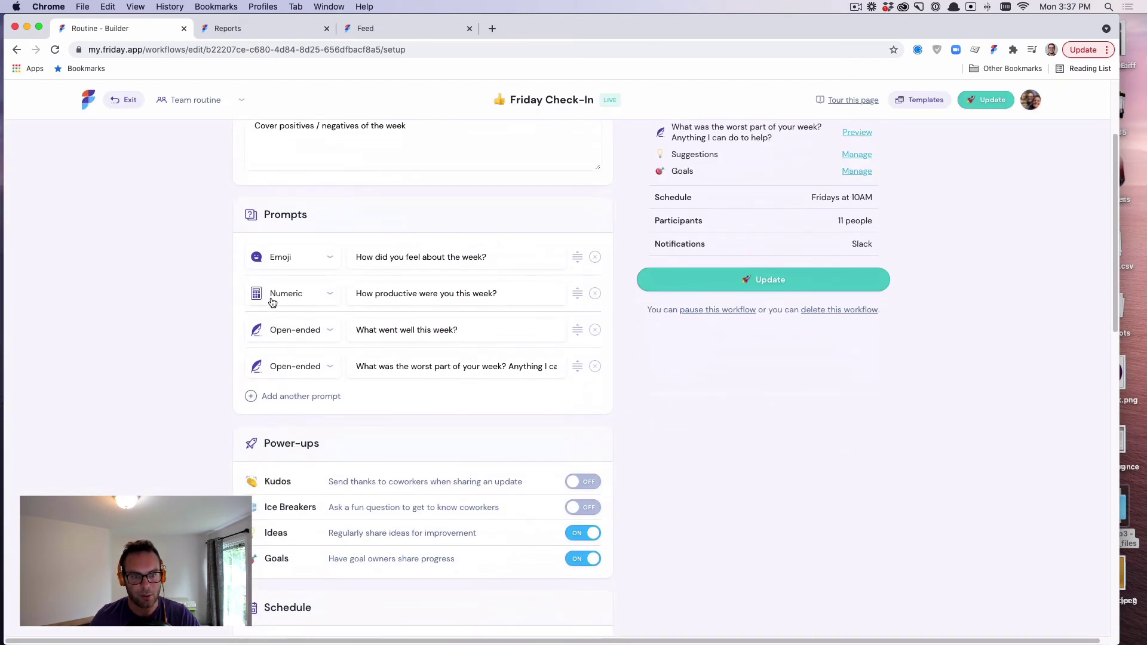
pyautogui.scroll(-3, 370, 371)
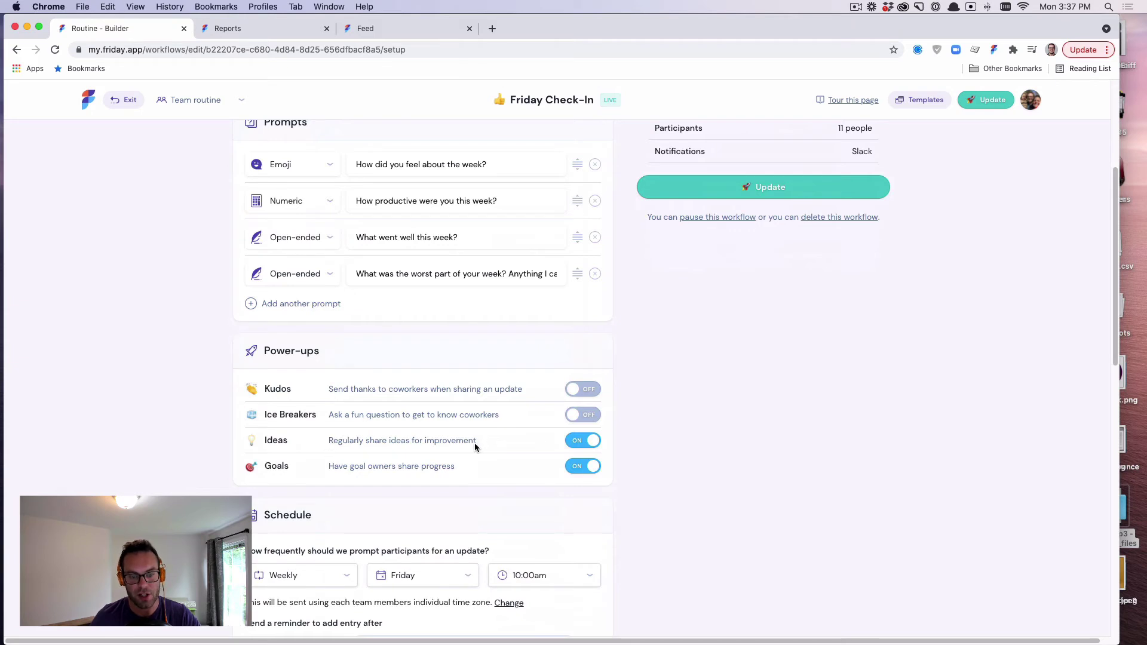
pyautogui.scroll(-5, 175, 449)
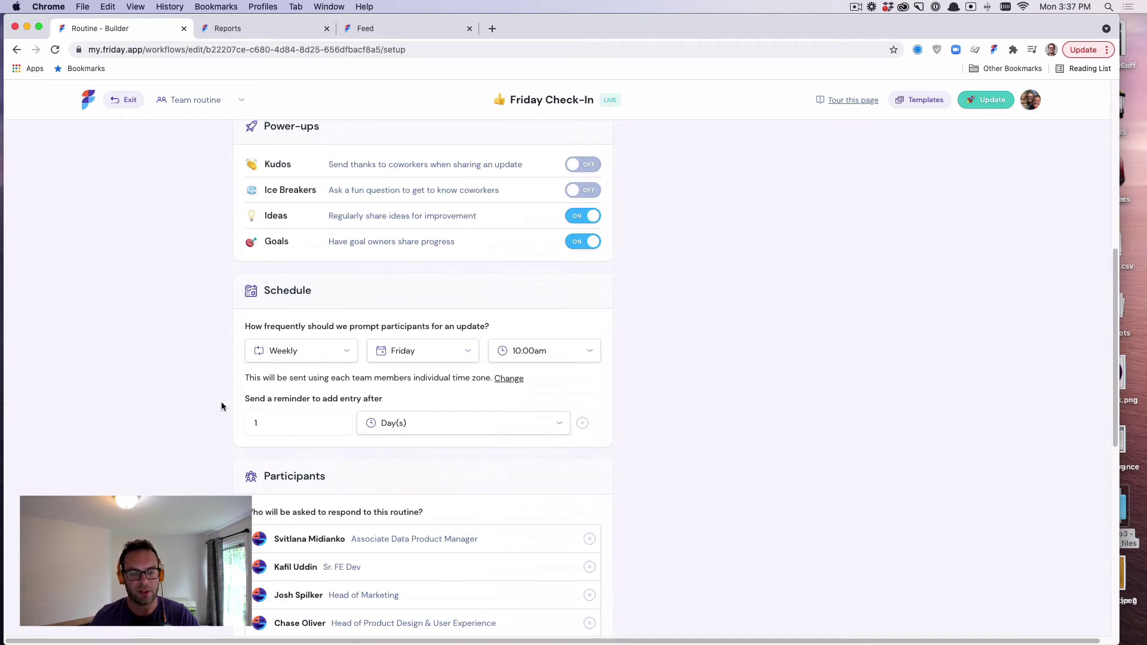
pyautogui.scroll(-8, 197, 425)
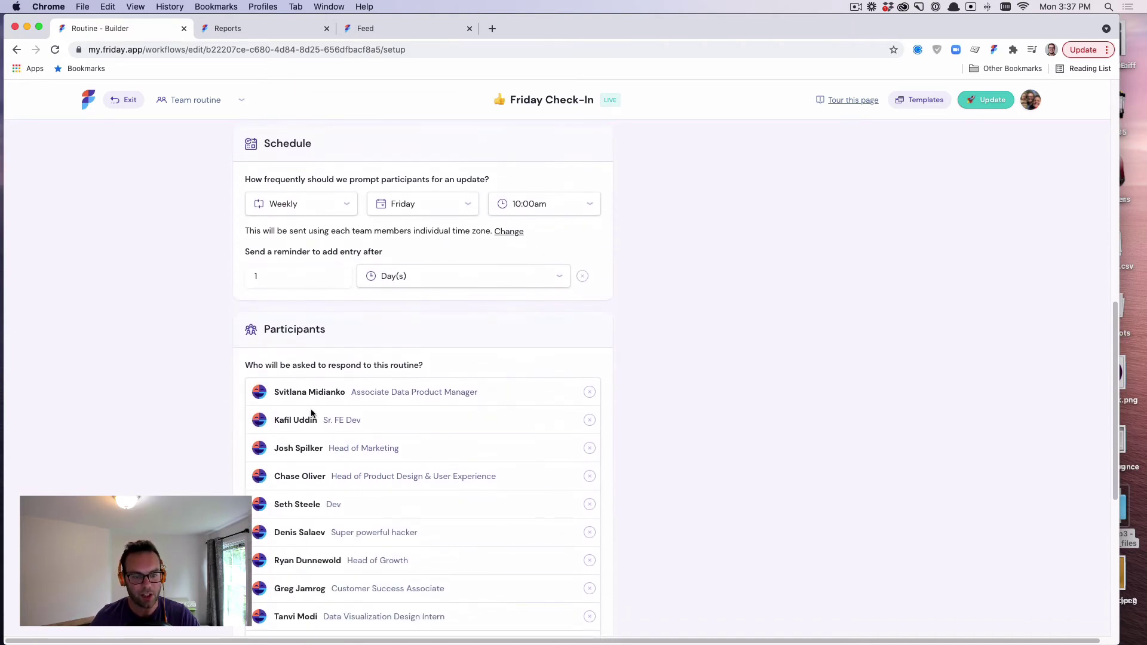
pyautogui.scroll(-3, 289, 410)
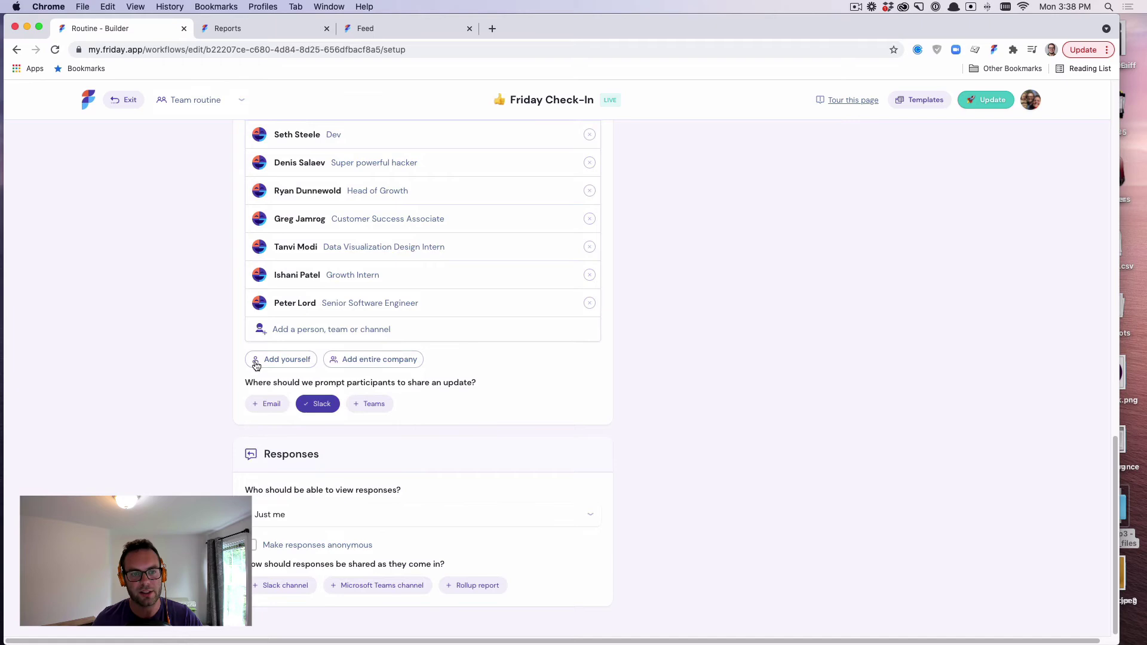
pyautogui.scroll(15, 256, 362)
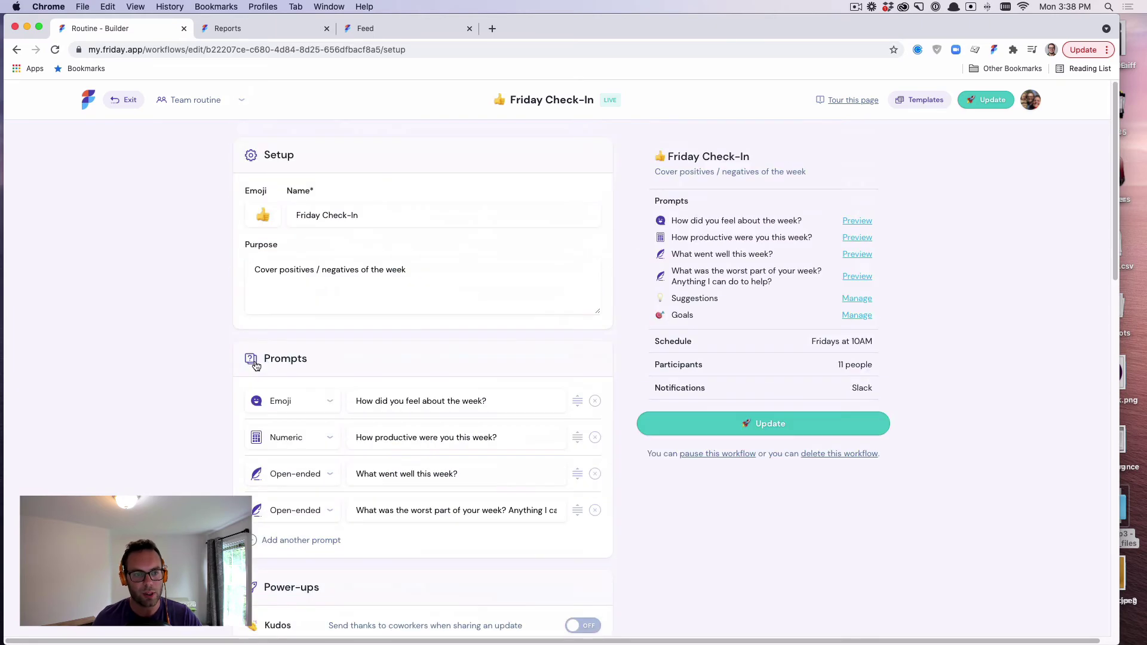
# Open the Friday Check-In Snapshot report, keeping All teams and Jul 23, 2021.
pyautogui.click(251, 31)
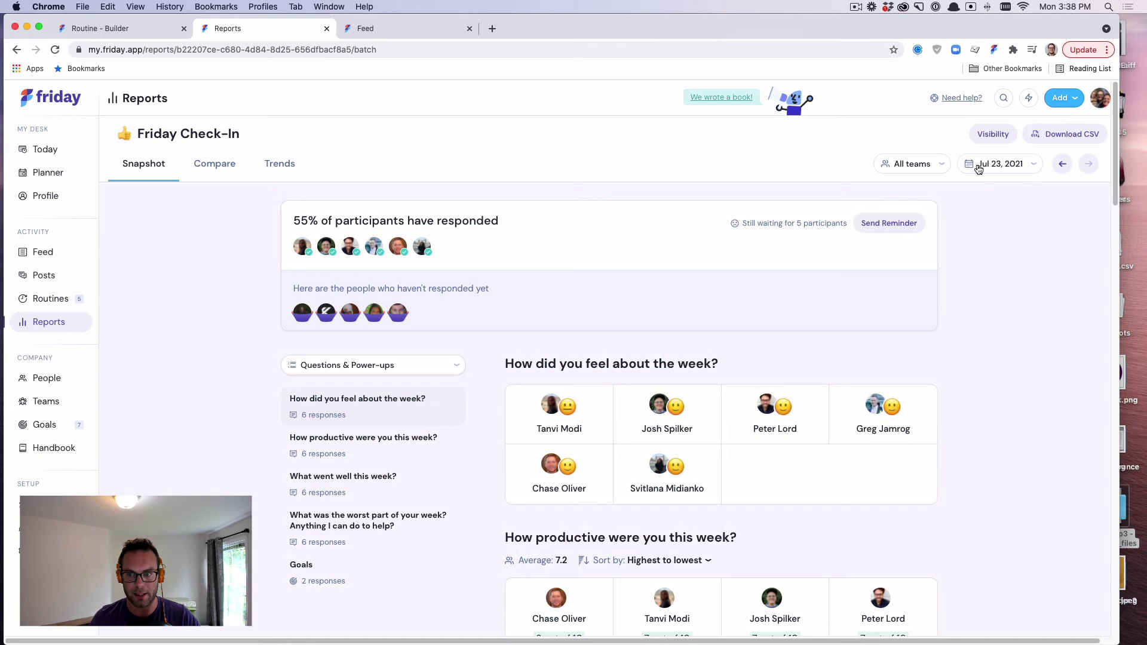
pyautogui.click(917, 170)
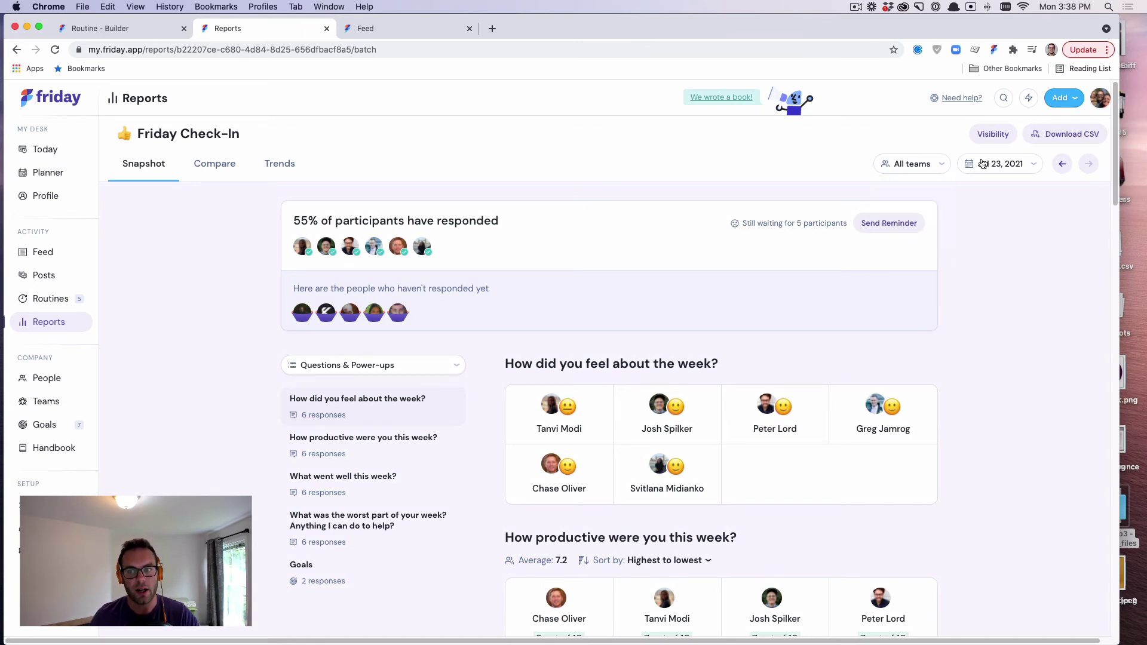
pyautogui.click(1022, 164)
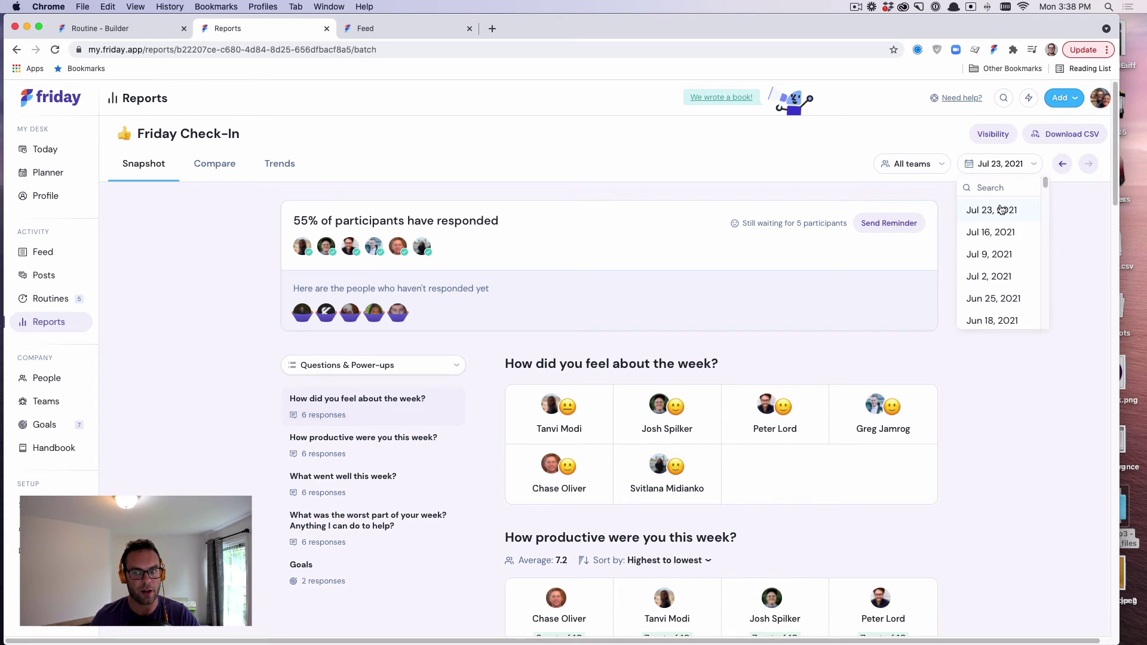
pyautogui.click(1001, 211)
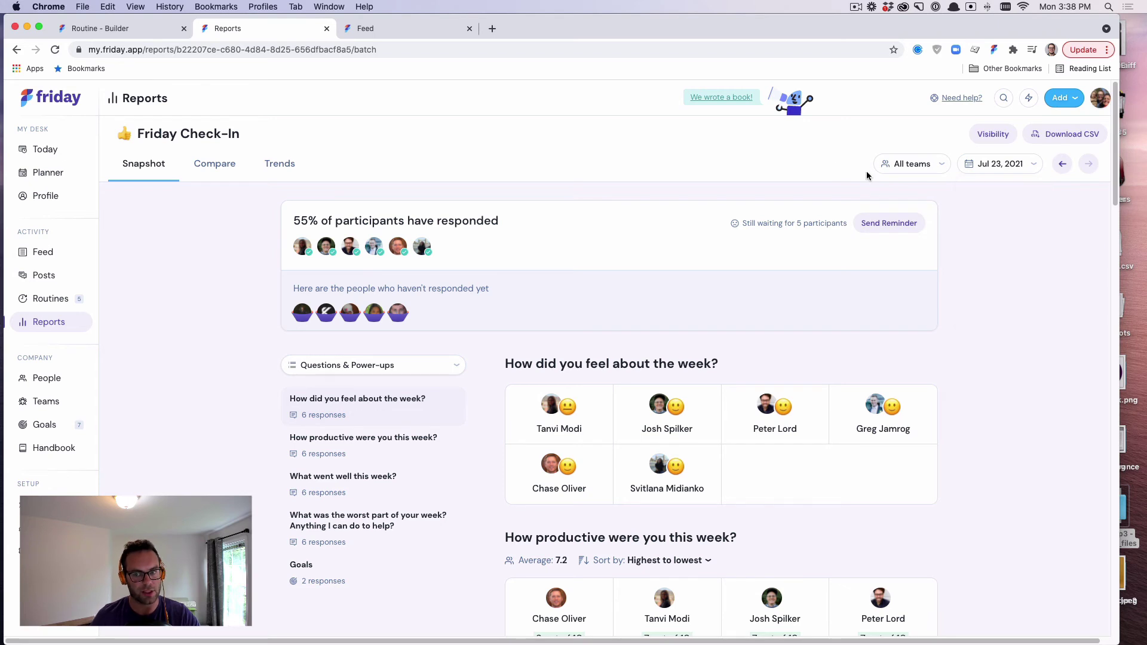
# Compare Question 1 and Question 2 answers across July 9th, 16th and 23rd.
pyautogui.click(215, 164)
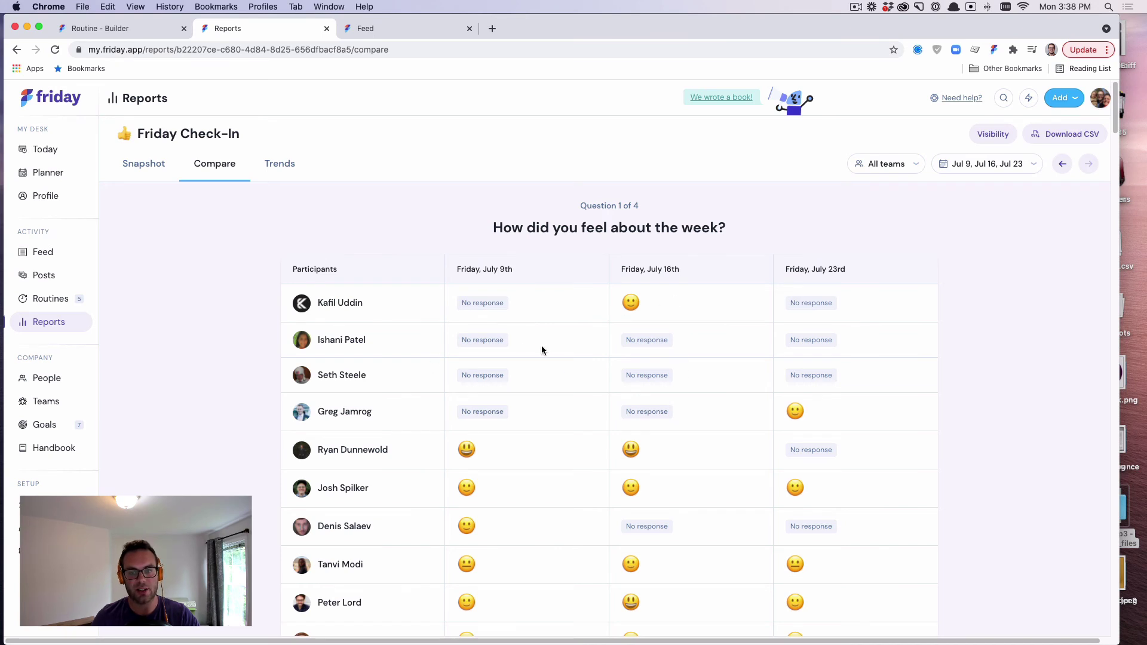
pyautogui.scroll(-4, 526, 352)
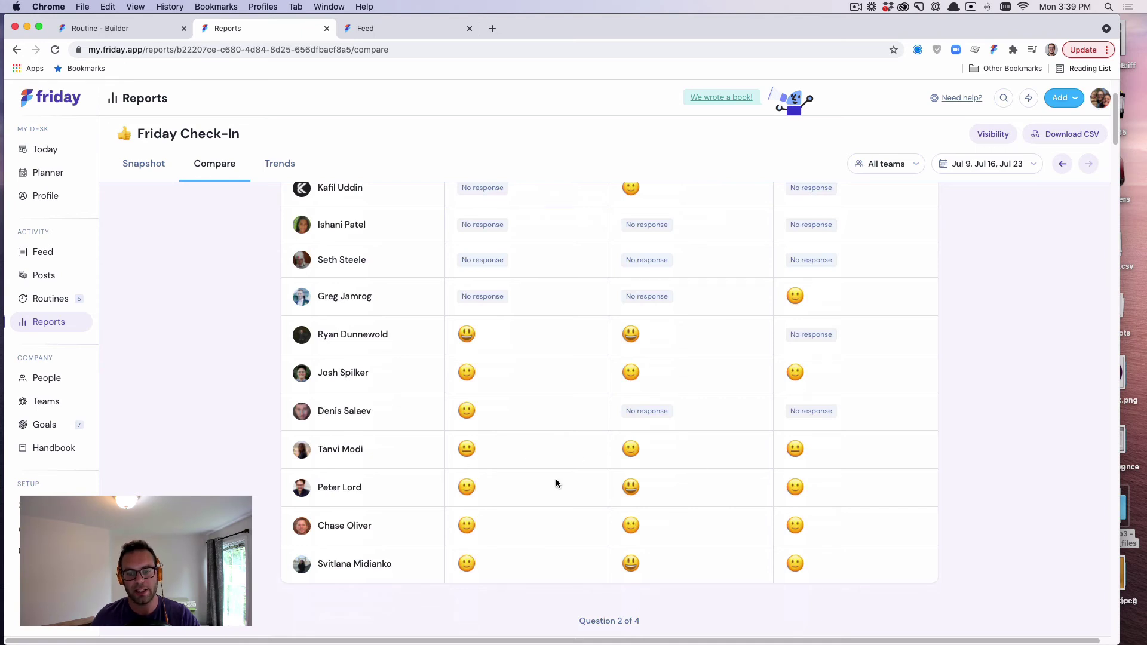
pyautogui.scroll(-1, 501, 478)
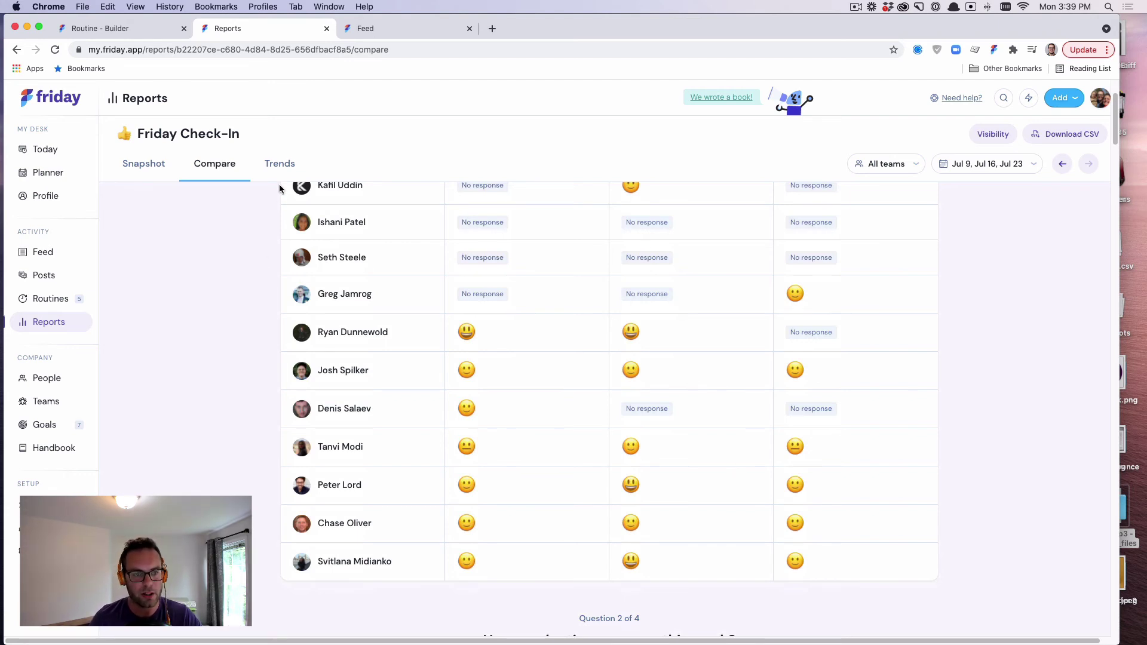
pyautogui.scroll(-5, 366, 411)
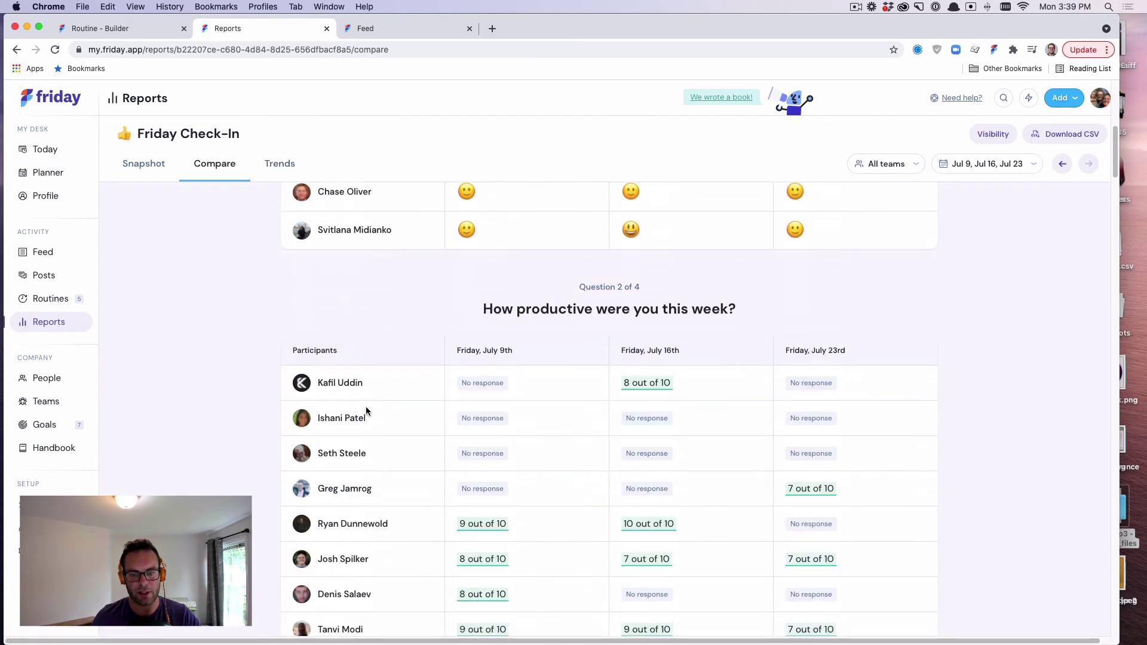
pyautogui.scroll(1, 456, 382)
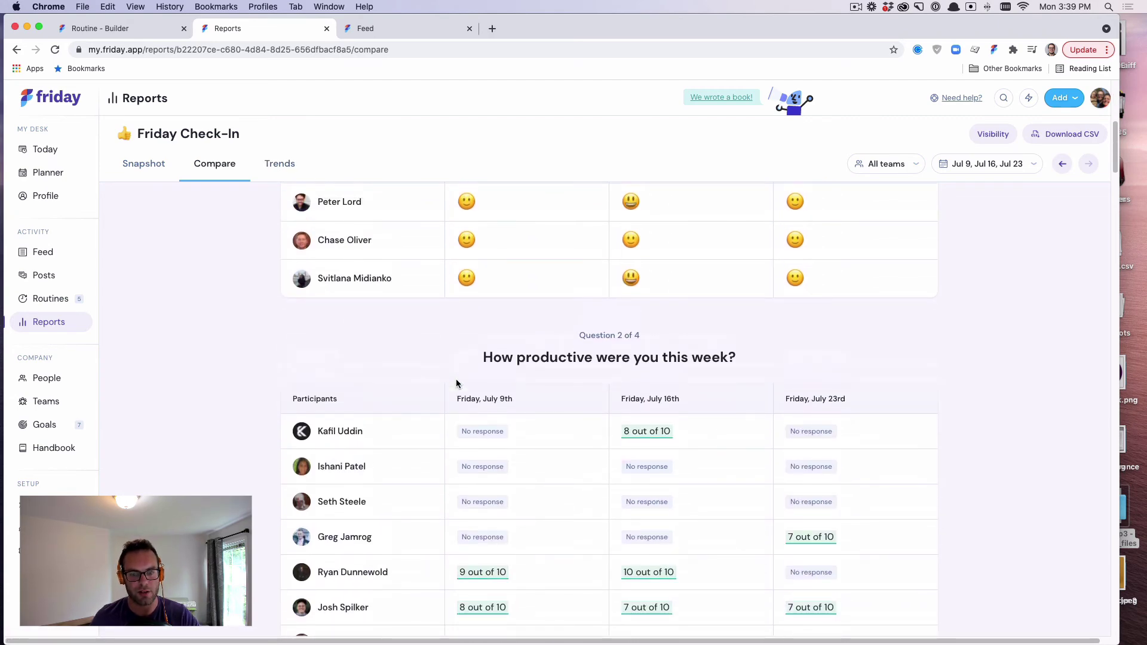
pyautogui.scroll(6, 456, 382)
# Open Trends to view 62.1% weekly engagement and productivity ratings around 7–8.
pyautogui.click(285, 163)
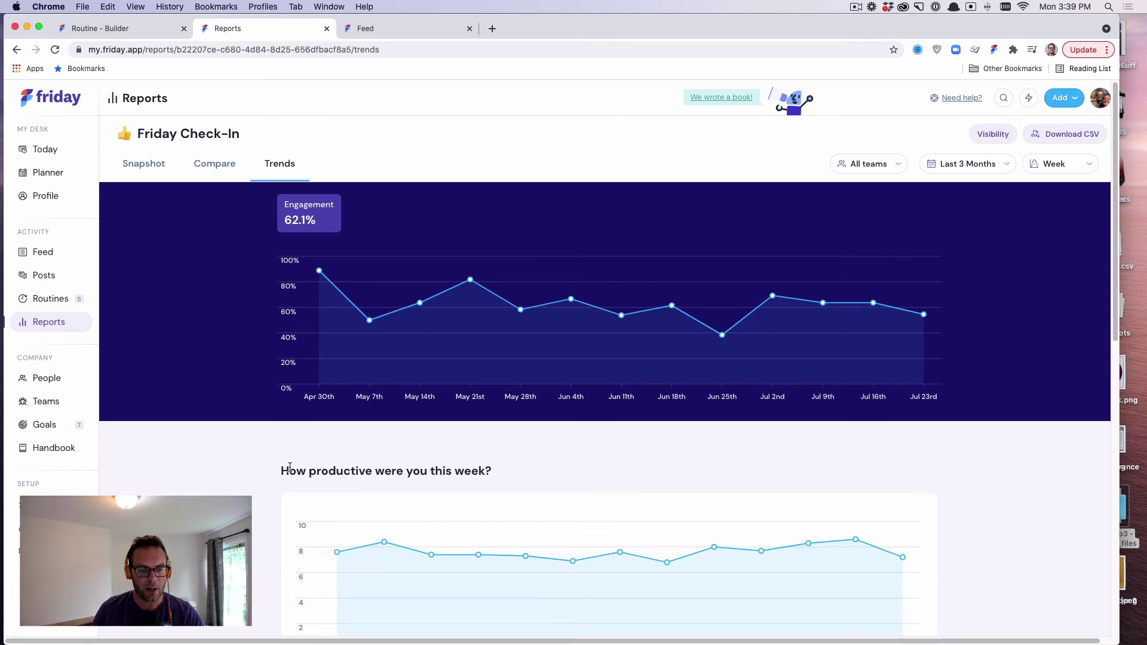
pyautogui.scroll(-1, 289, 467)
pyautogui.scroll(-1, 290, 467)
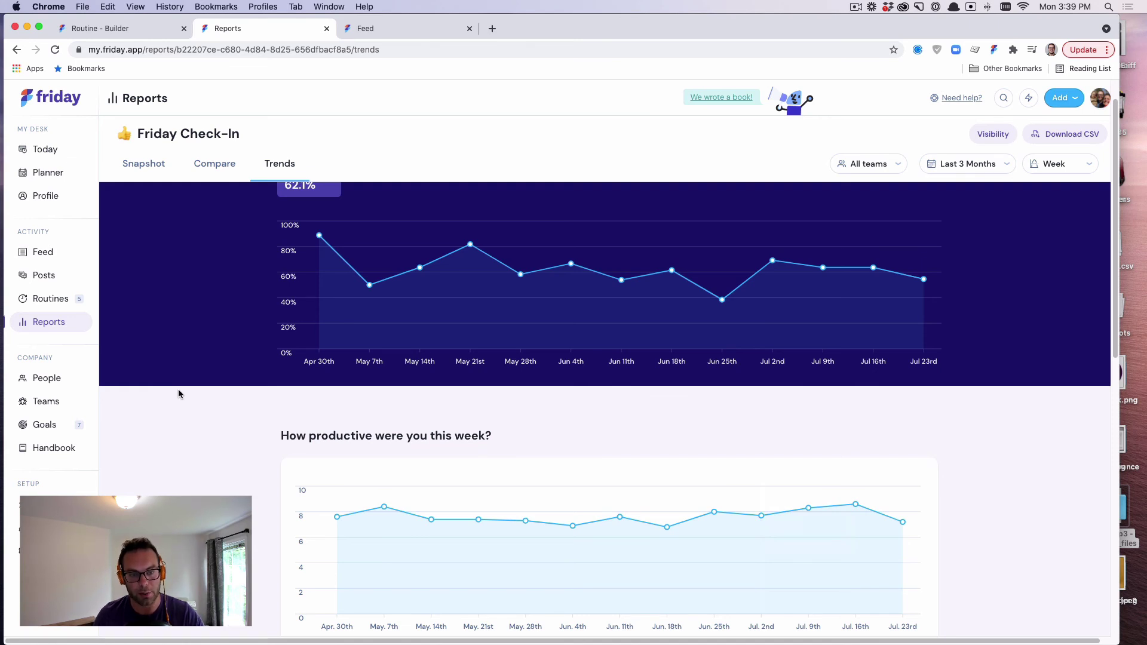
pyautogui.scroll(1, 178, 394)
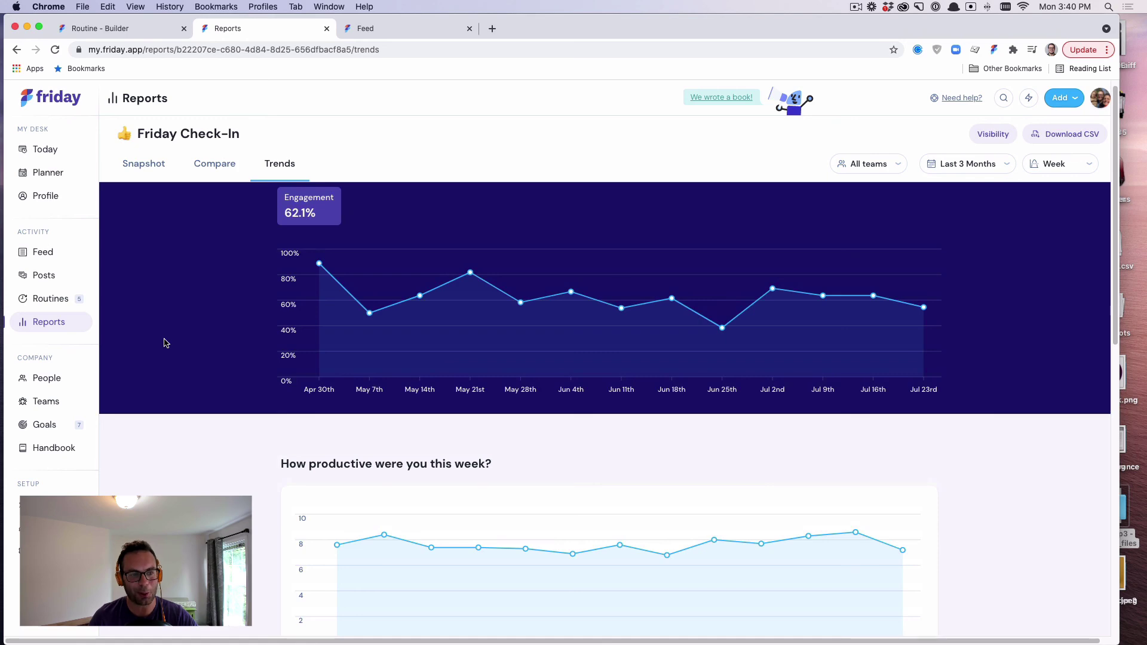
# In Slack's #general channel, scroll through Friday's Weekly Goal and Daily Standup posts.
pyautogui.press('super+Tab')
pyautogui.press('super+shift+Tab')
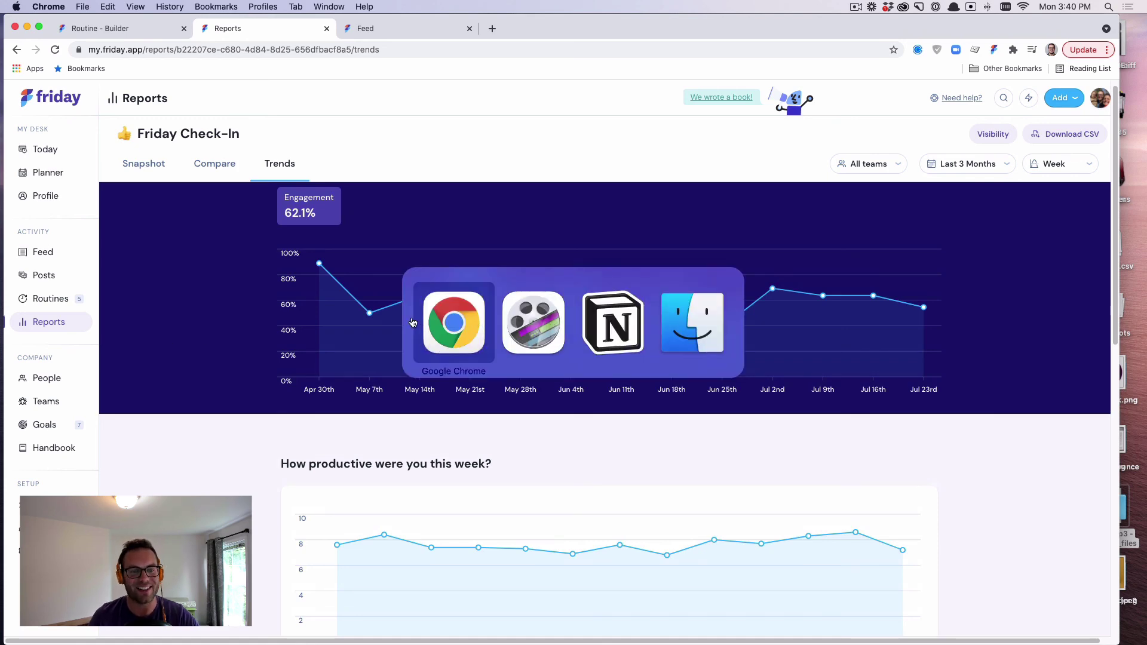
pyautogui.press('super+Tab')
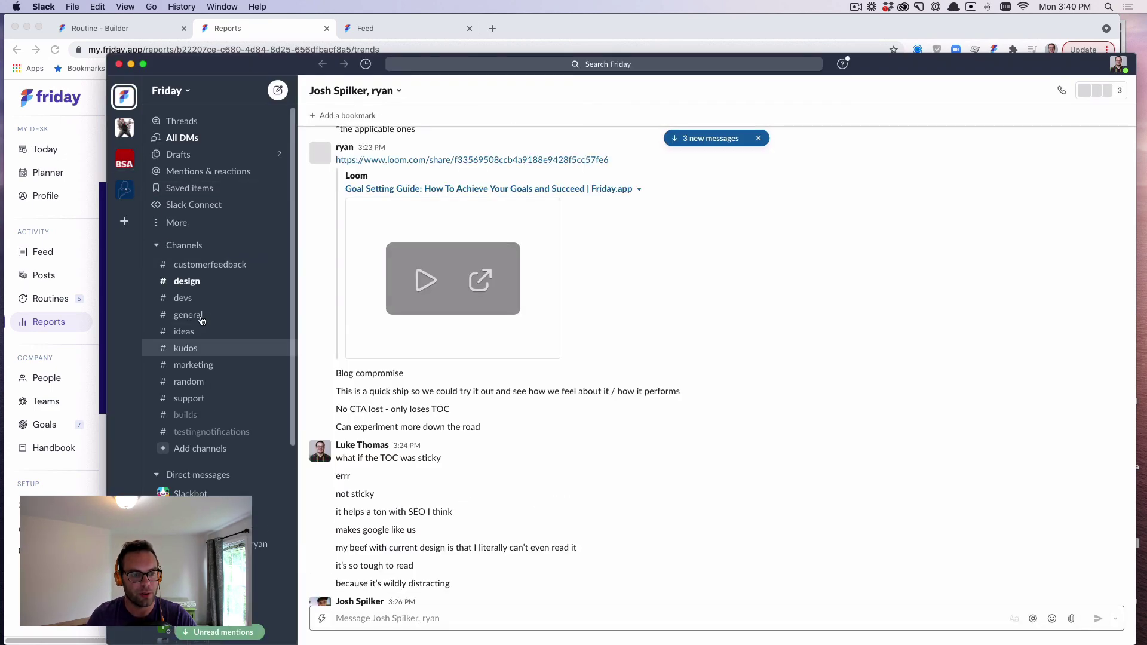
pyautogui.click(188, 314)
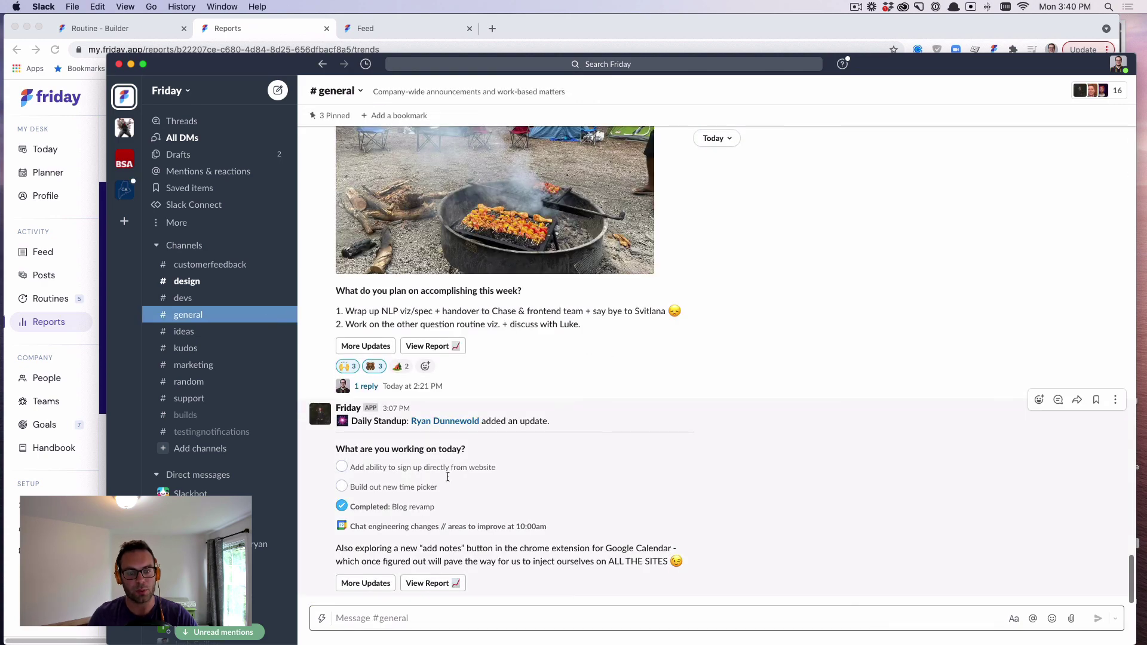
pyautogui.scroll(10, 566, 446)
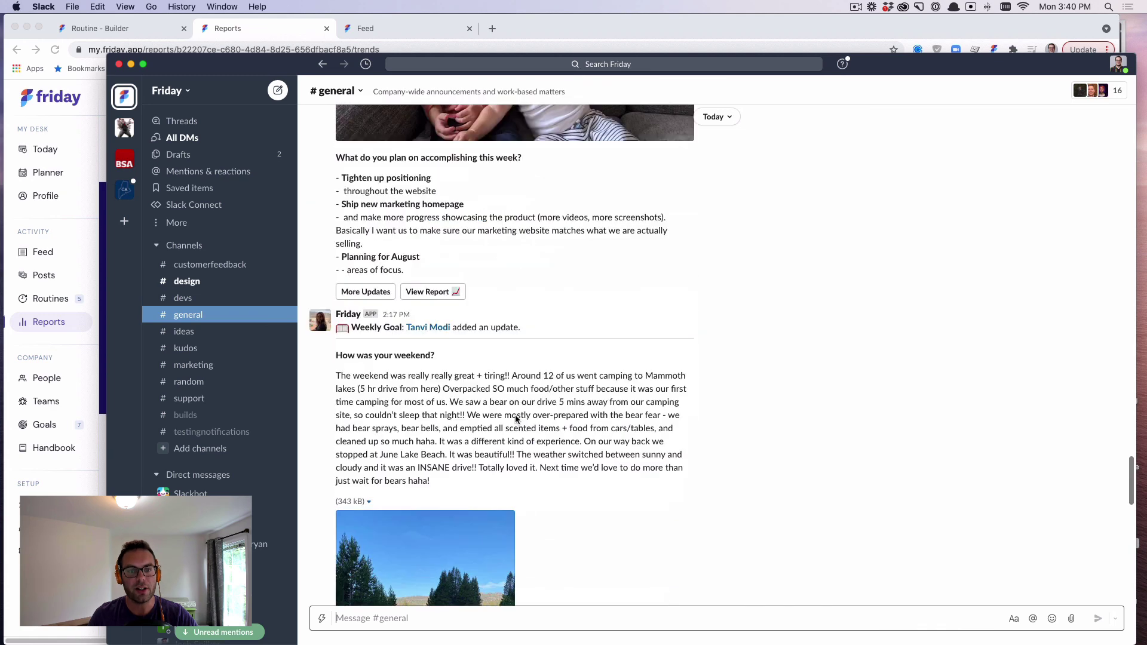
pyautogui.scroll(-5, 516, 418)
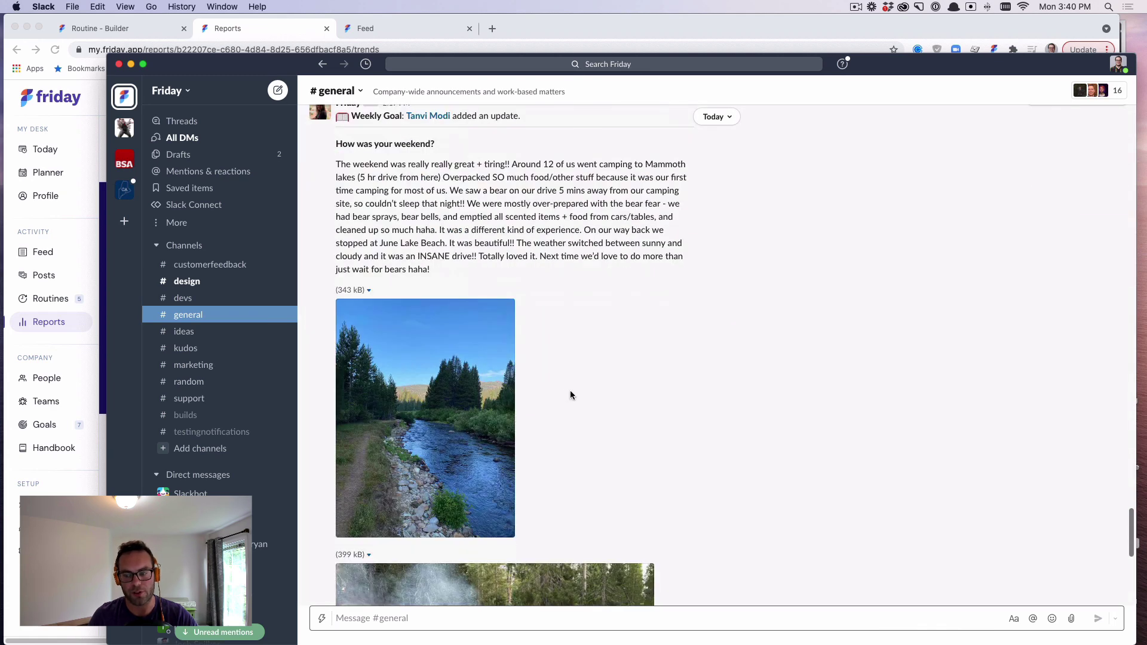
pyautogui.scroll(3, 569, 390)
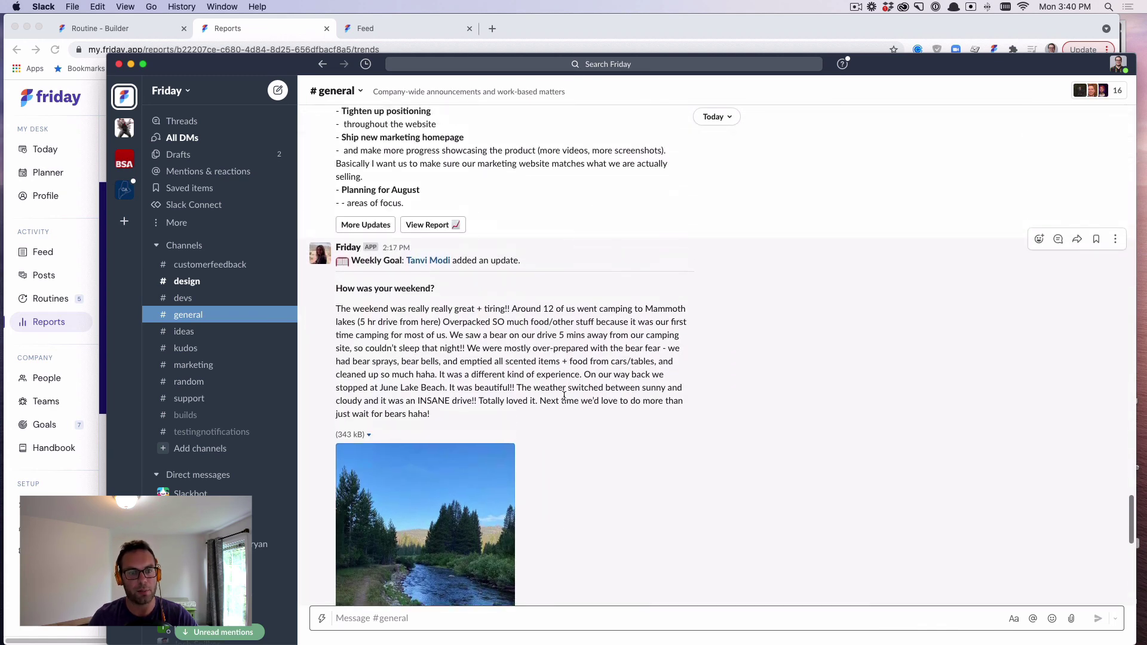
# Hide Slack to bring back the Friday Check-In Trends report showing 62.1% weekly engagement.
pyautogui.press('super+h')
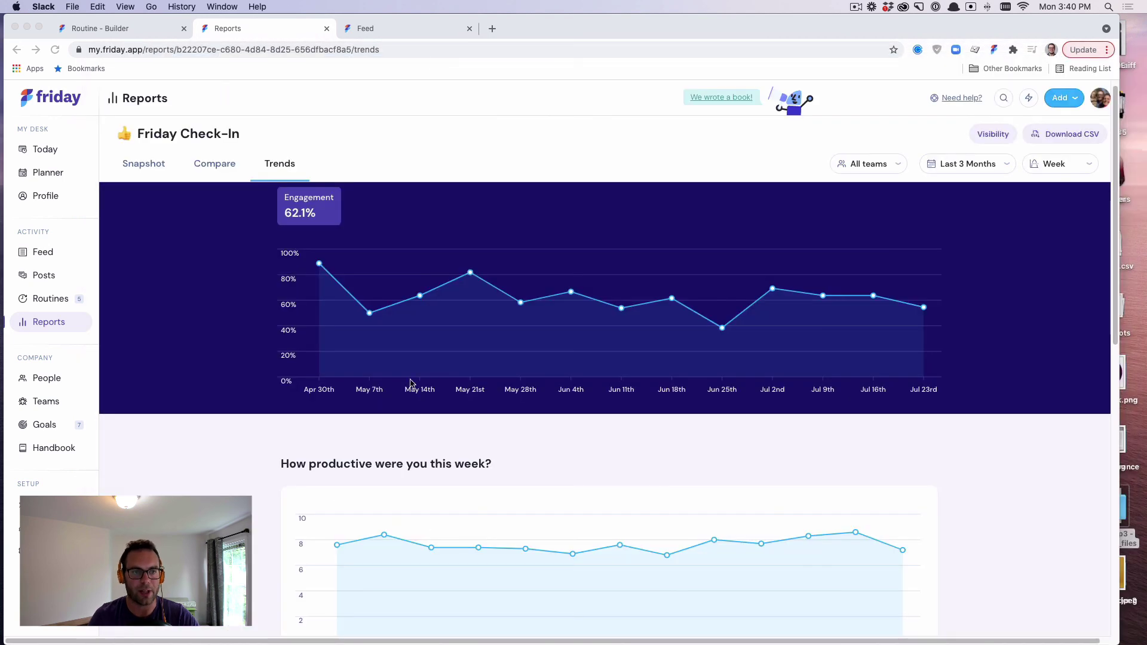